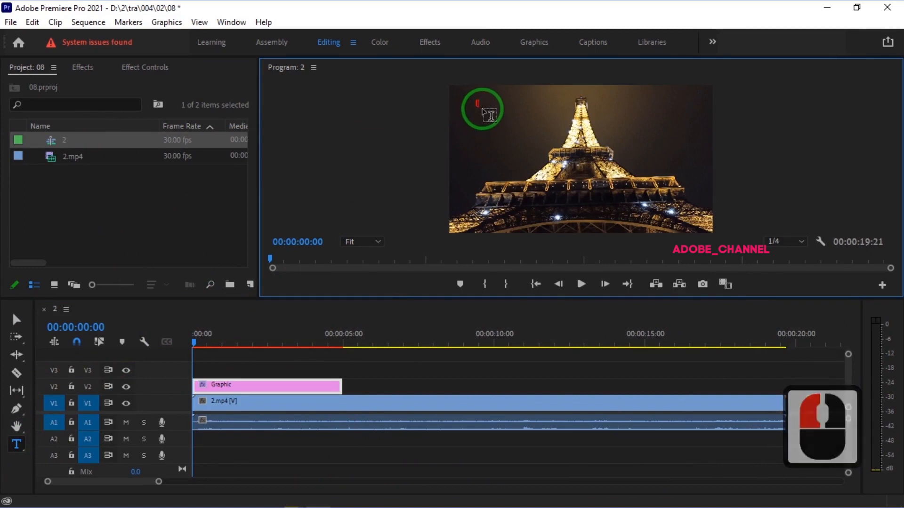
# Step: Write the title text "Paris", enlarge it to about 303% and place it in the video frame's upper-left area
pyautogui.write('Pa')
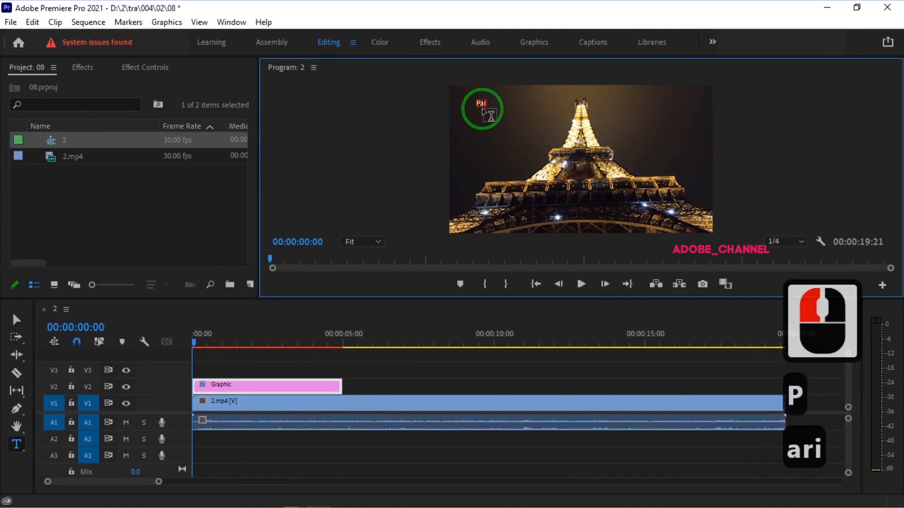
pyautogui.write('ris')
pyautogui.click(16, 320)
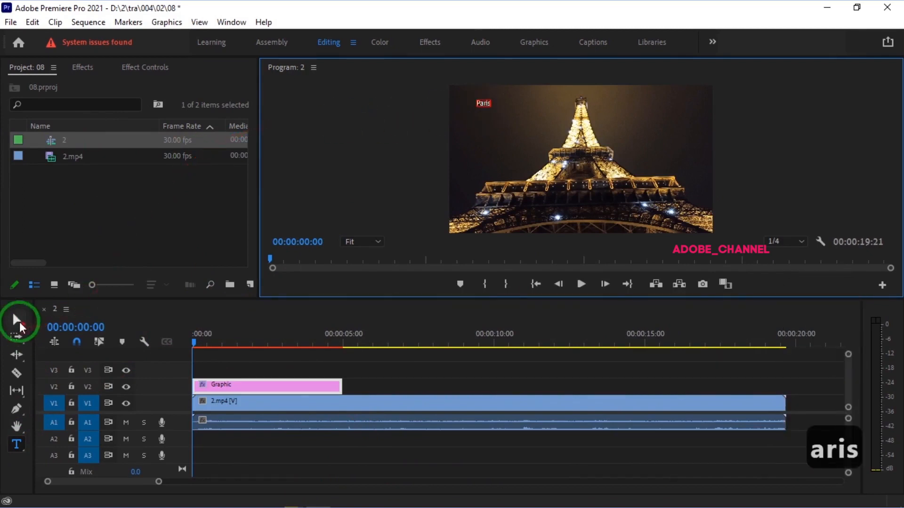
pyautogui.click(493, 107)
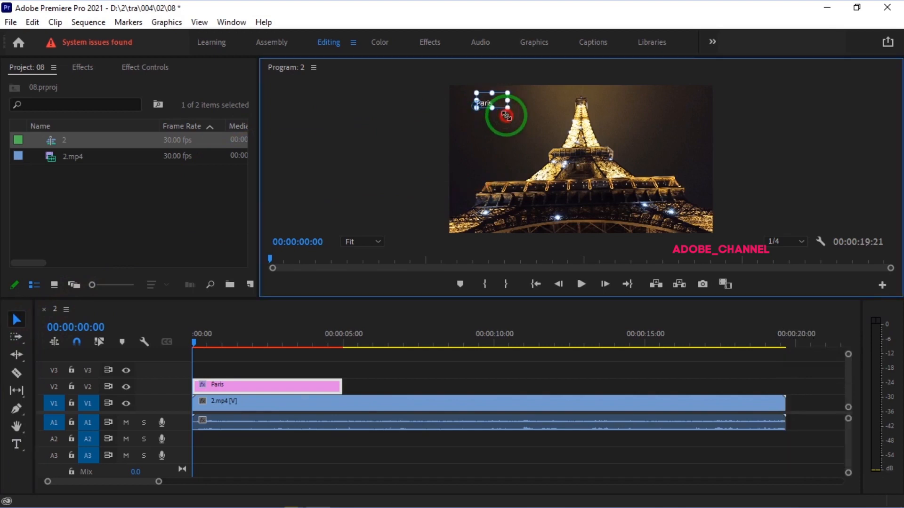
pyautogui.moveTo(519, 121); pyautogui.dragTo(505, 118)
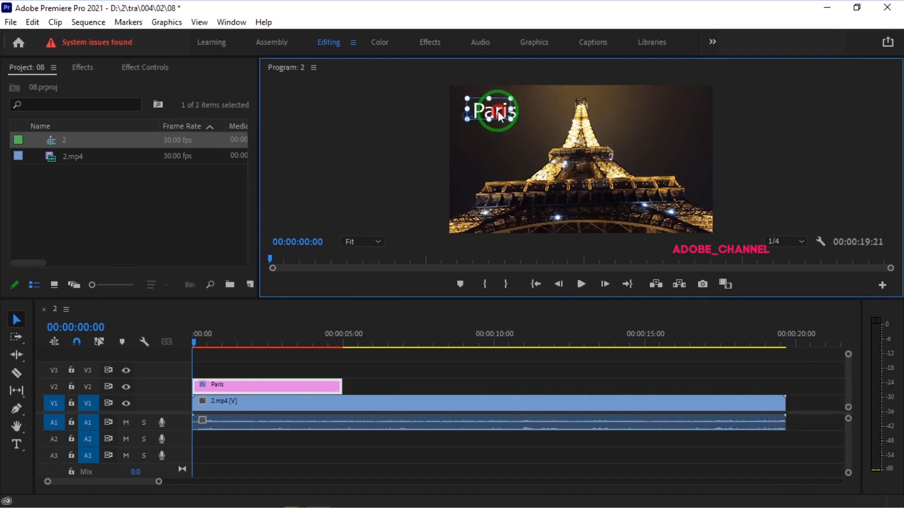
pyautogui.click(504, 151)
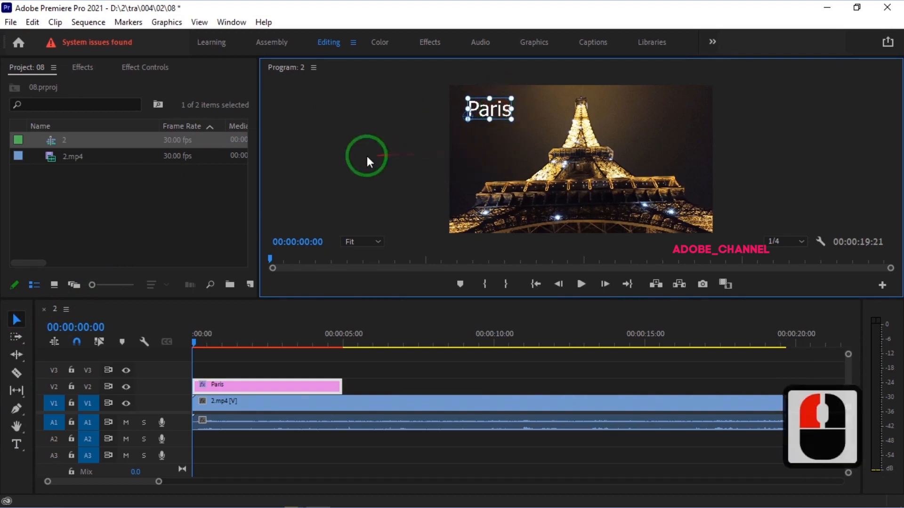
# Step: Open the Essential Graphics settings for the Paris title and set its font to Baskerville Old Face
pyautogui.click(233, 26)
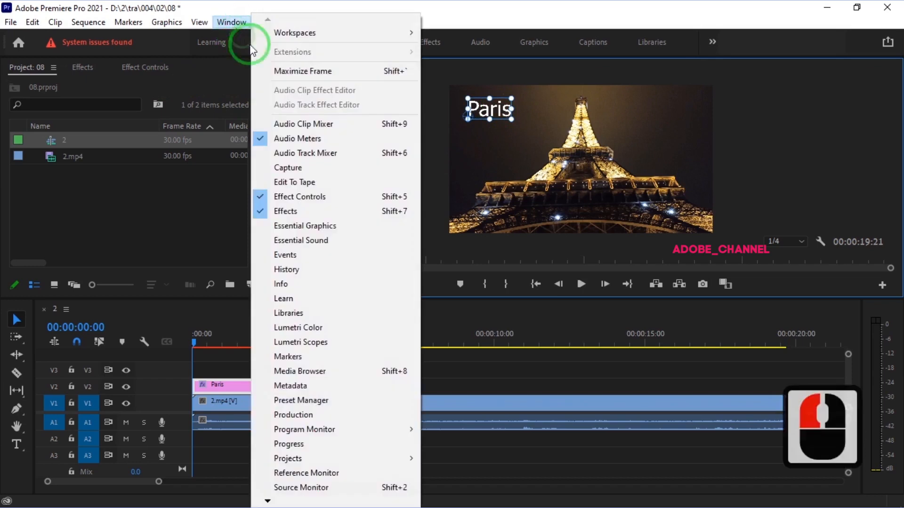
pyautogui.click(284, 225)
pyautogui.click(57, 90)
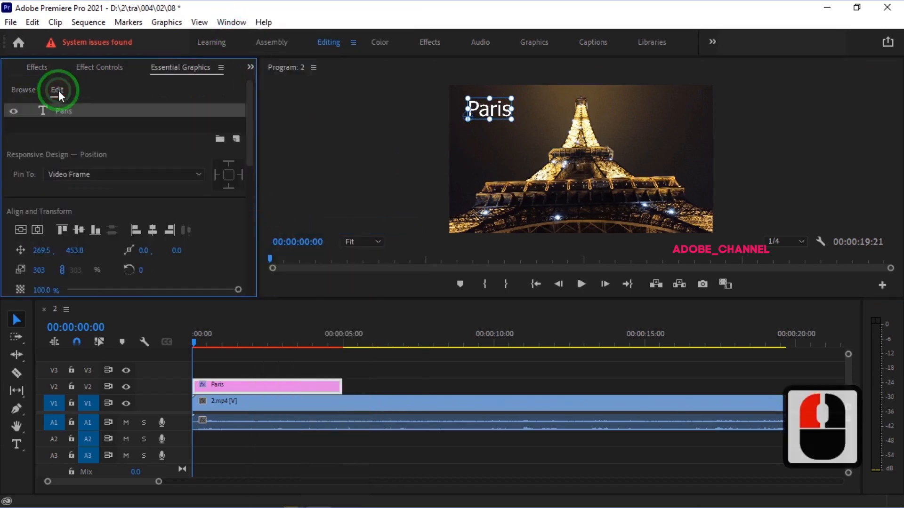
pyautogui.moveTo(246, 140); pyautogui.dragTo(247, 228)
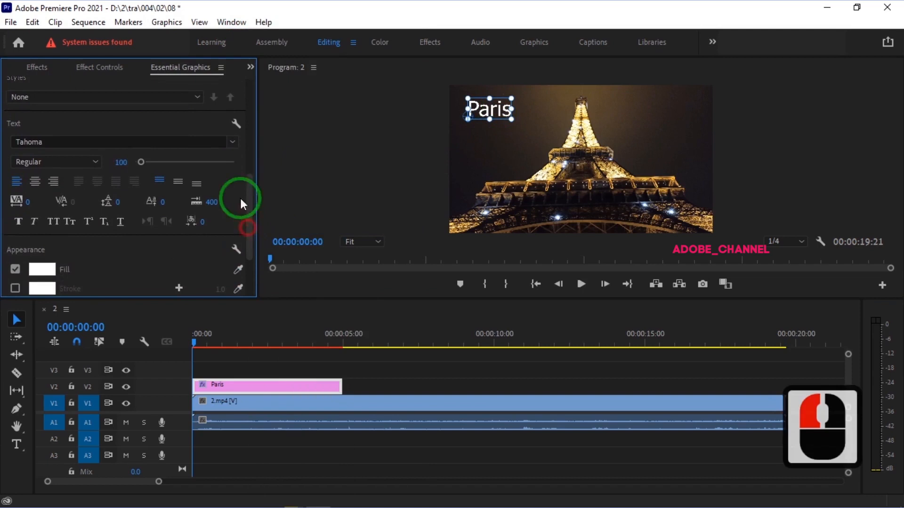
pyautogui.click(231, 142)
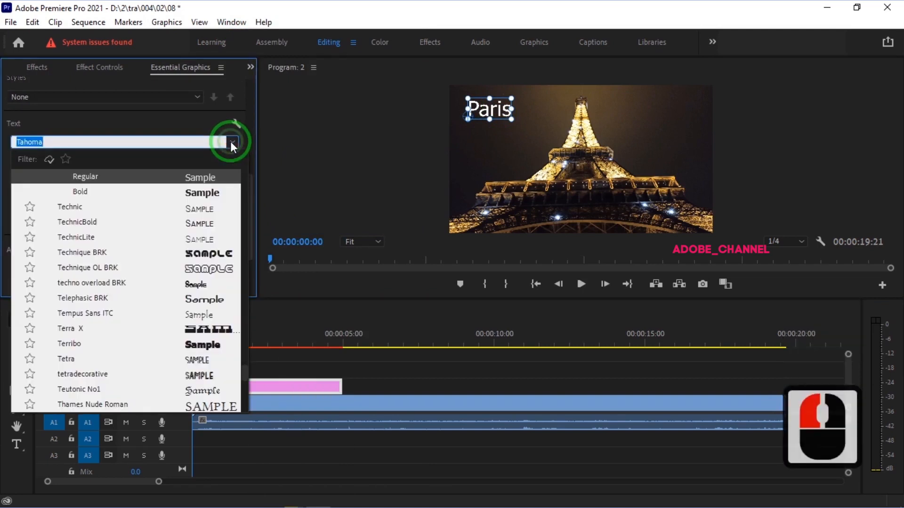
pyautogui.write('bas')
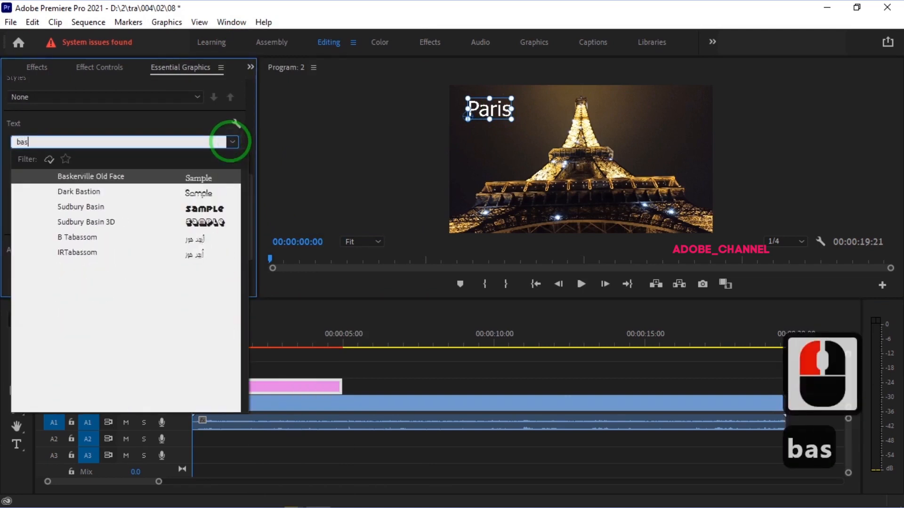
pyautogui.click(113, 177)
# Step: Set the Paris title's fill colour to 00ccff
pyautogui.click(43, 268)
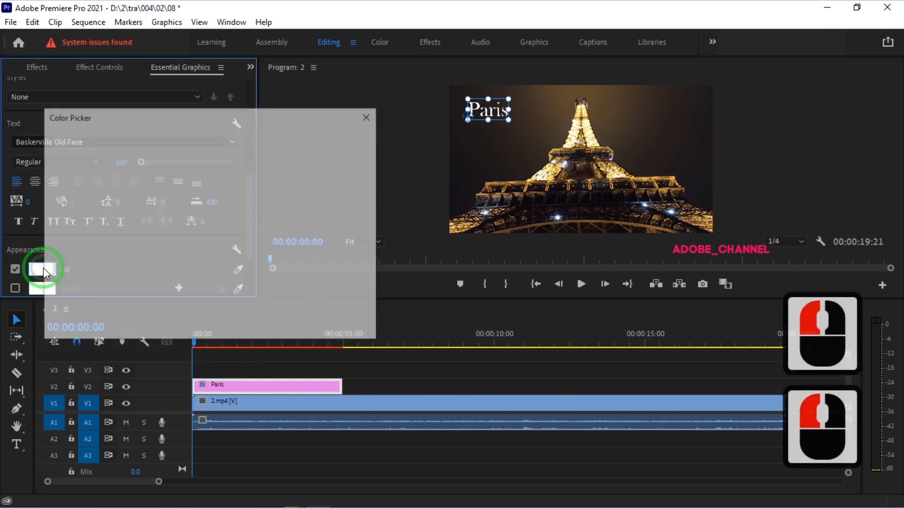
pyautogui.moveTo(297, 320); pyautogui.dragTo(251, 322)
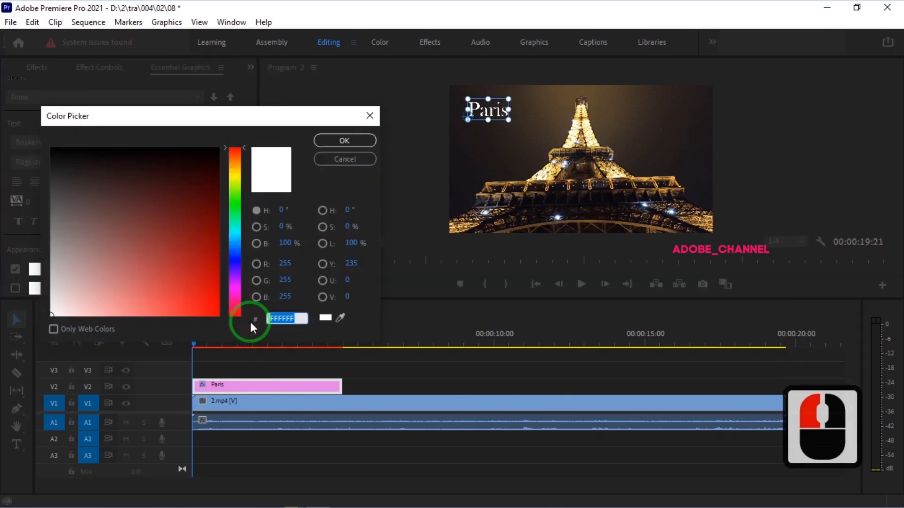
pyautogui.write('00ccff')
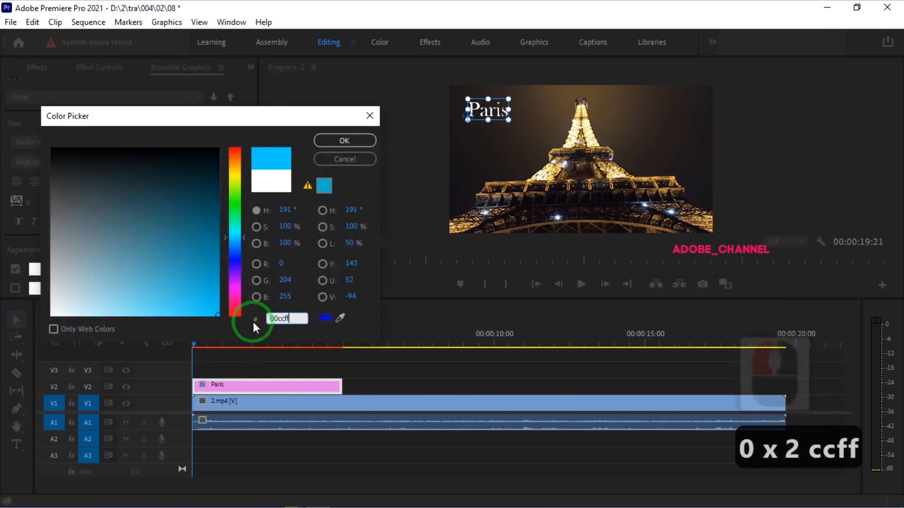
pyautogui.click(343, 140)
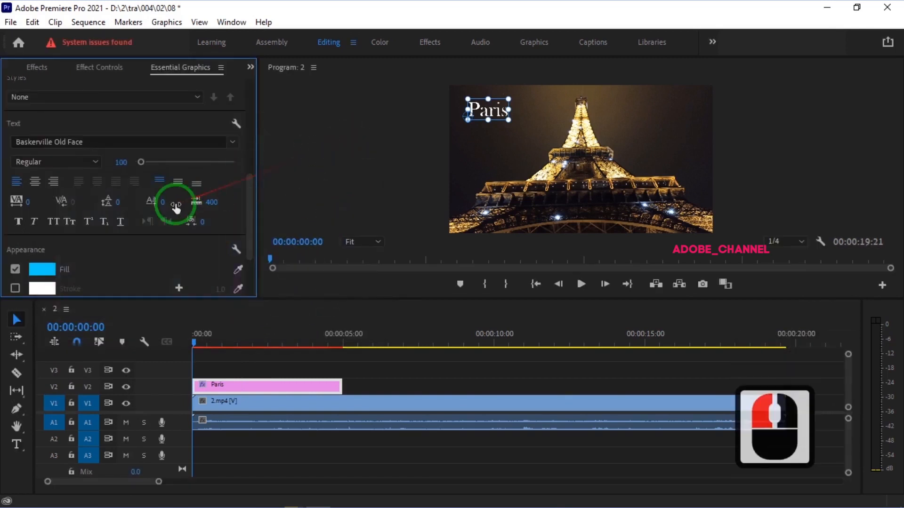
# Step: Give the Paris title a stroke with colour 003f4f and a width of 4
pyautogui.click(42, 289)
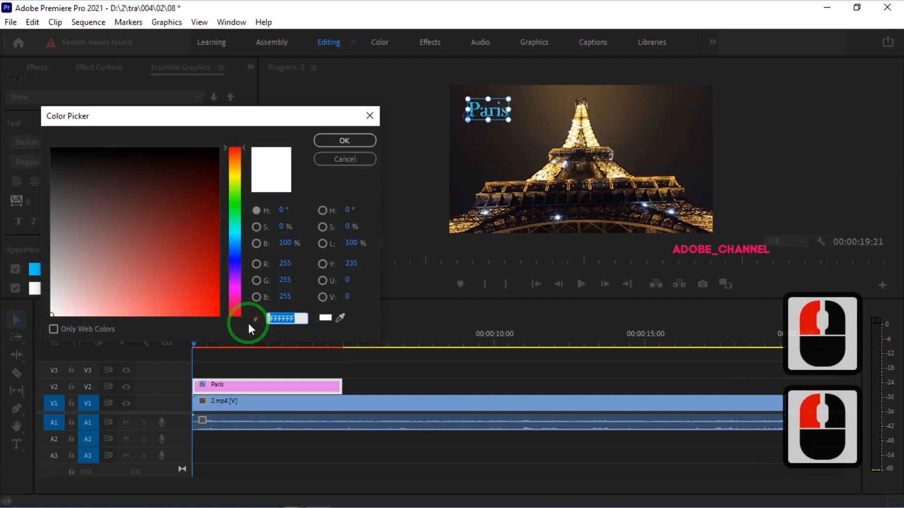
pyautogui.write('003')
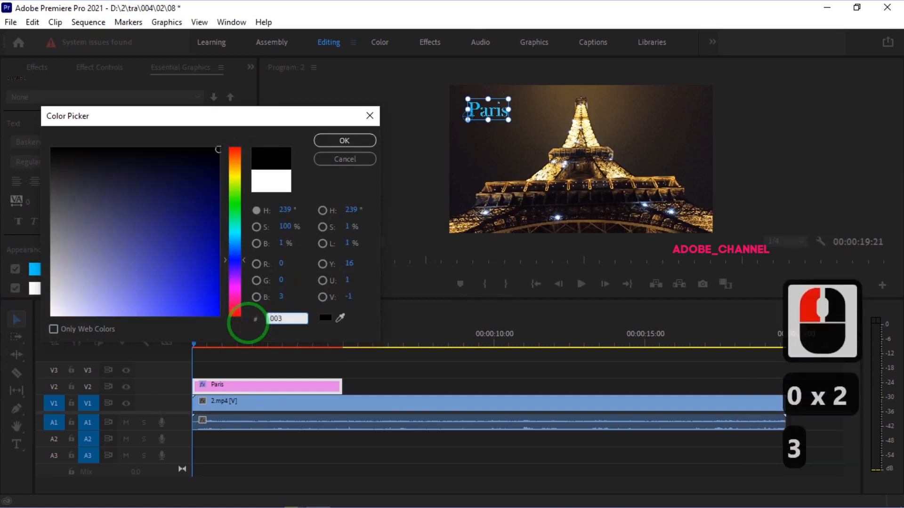
pyautogui.write('f4f4')
pyautogui.click(345, 145)
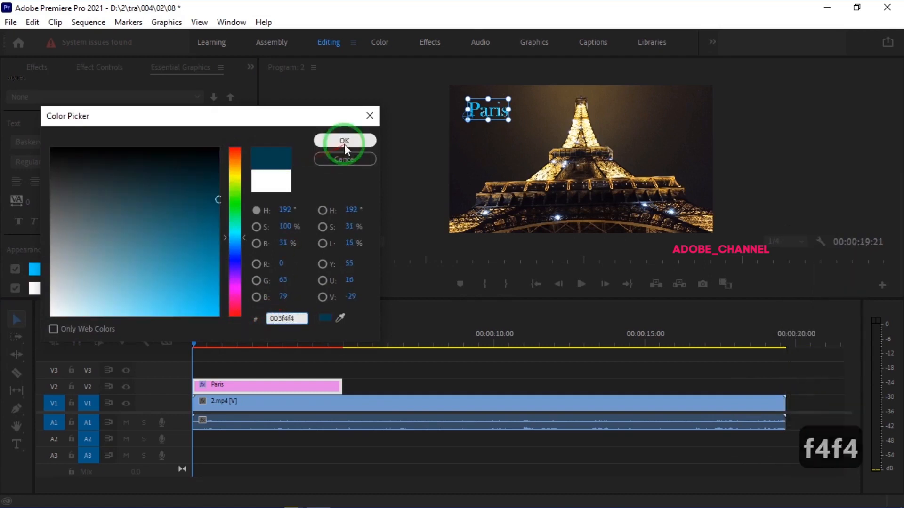
pyautogui.click(217, 277)
pyautogui.write('4')
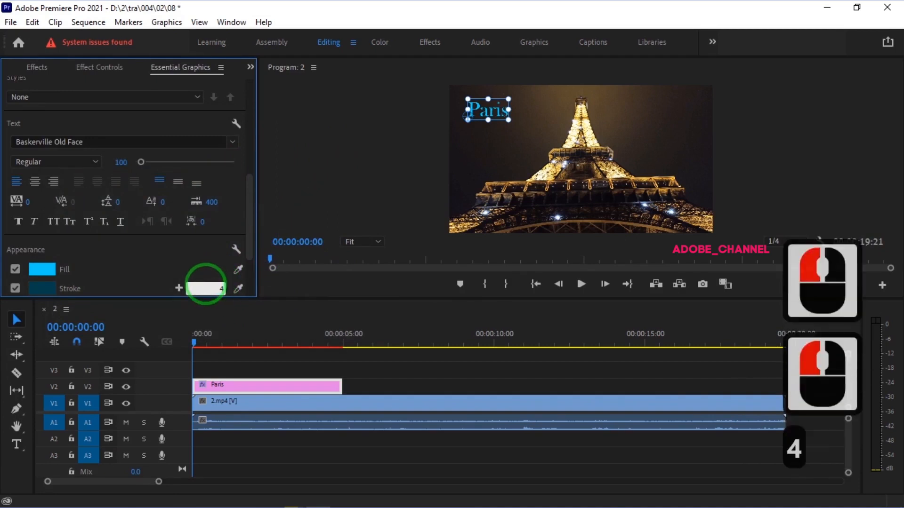
# Step: Extend the Paris title clip to the end of the video and duplicate it onto tracks V3 through V7
pyautogui.click(254, 367)
pyautogui.moveTo(339, 386); pyautogui.dragTo(785, 387)
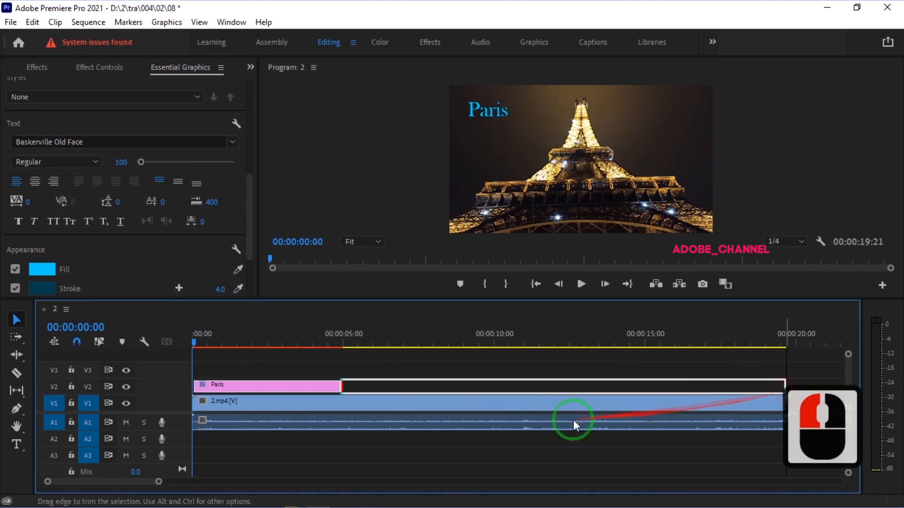
pyautogui.moveTo(163, 413); pyautogui.dragTo(161, 465)
pyautogui.click(220, 437)
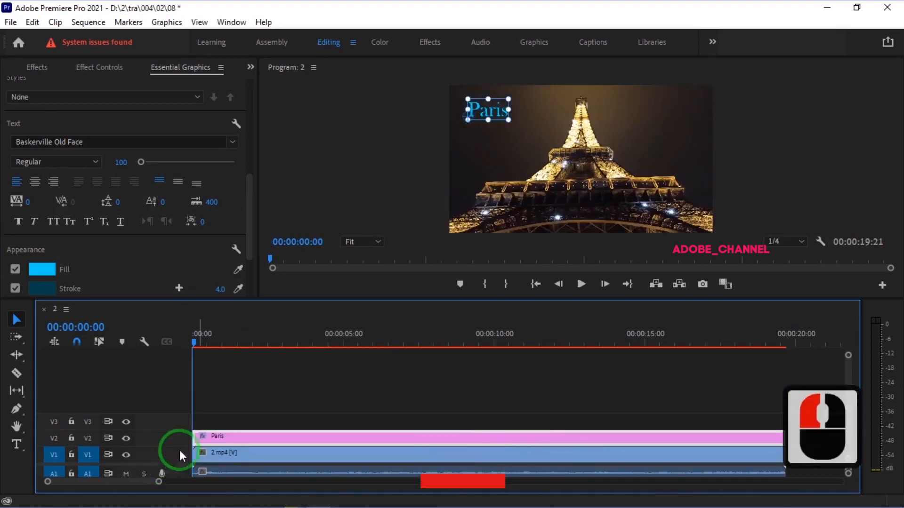
pyautogui.moveTo(219, 429); pyautogui.dragTo(222, 351)
# Step: Turn off the stroke of the Paris title on track V6
pyautogui.click(233, 371)
pyautogui.click(63, 112)
pyautogui.moveTo(249, 120); pyautogui.dragTo(247, 226)
pyautogui.click(16, 213)
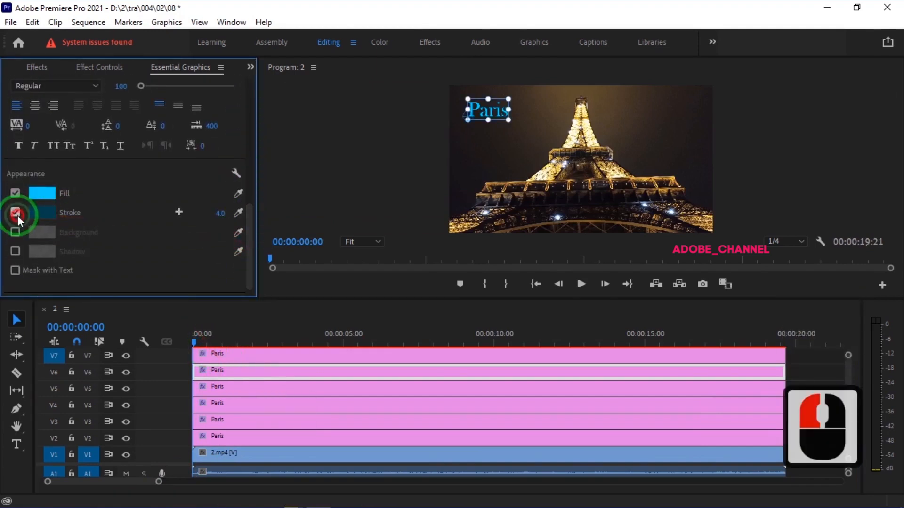
# Step: Turn off the stroke of the Paris title on track V7 and change its fill to a near-black colour
pyautogui.click(259, 351)
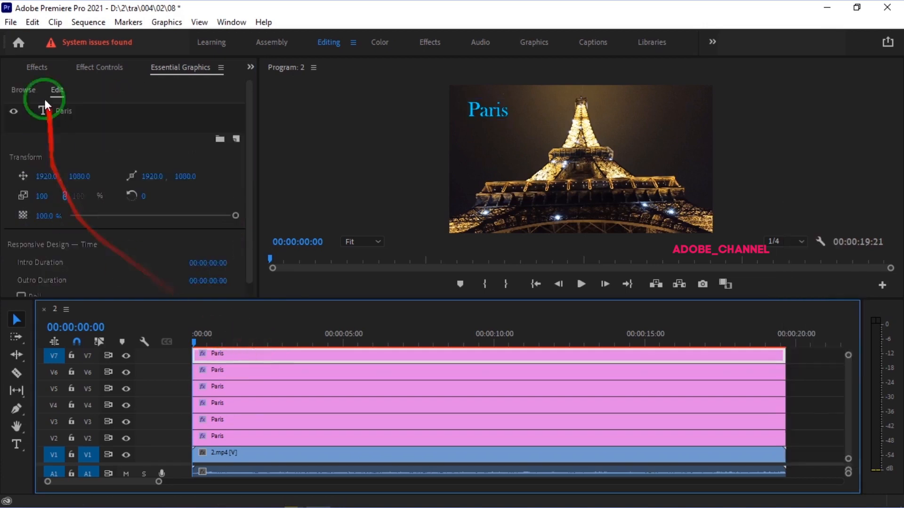
pyautogui.click(63, 112)
pyautogui.moveTo(249, 159); pyautogui.dragTo(249, 263)
pyautogui.click(15, 245)
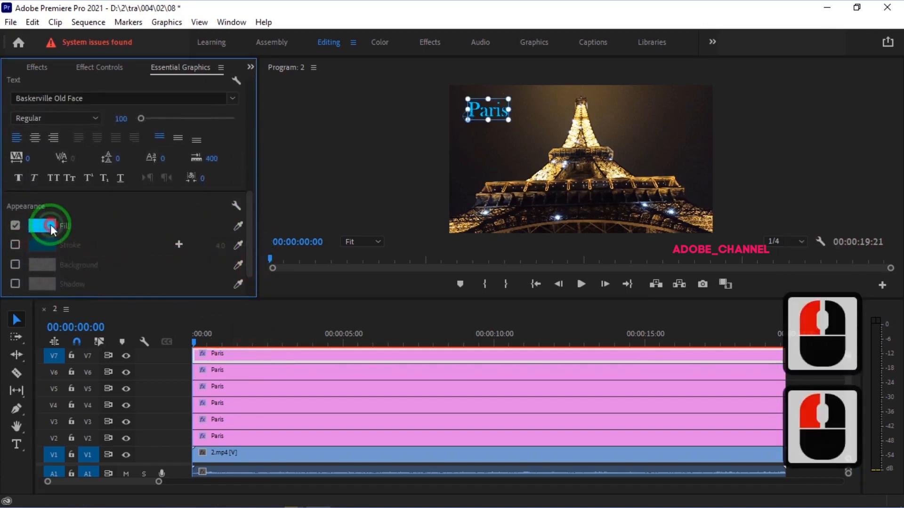
pyautogui.click(41, 225)
pyautogui.click(344, 140)
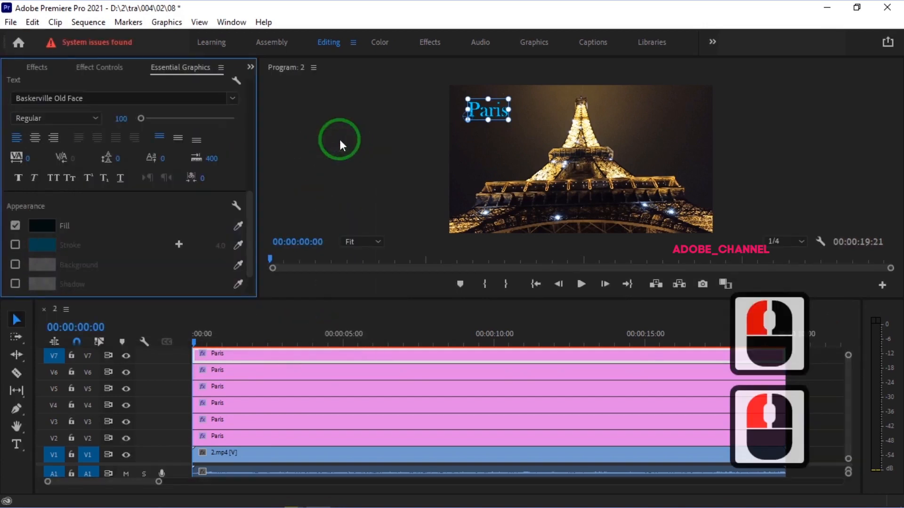
# Step: Find the Bevel Alpha effect and apply it to the Paris title on track V7
pyautogui.click(41, 66)
pyautogui.click(45, 85)
pyautogui.write('b')
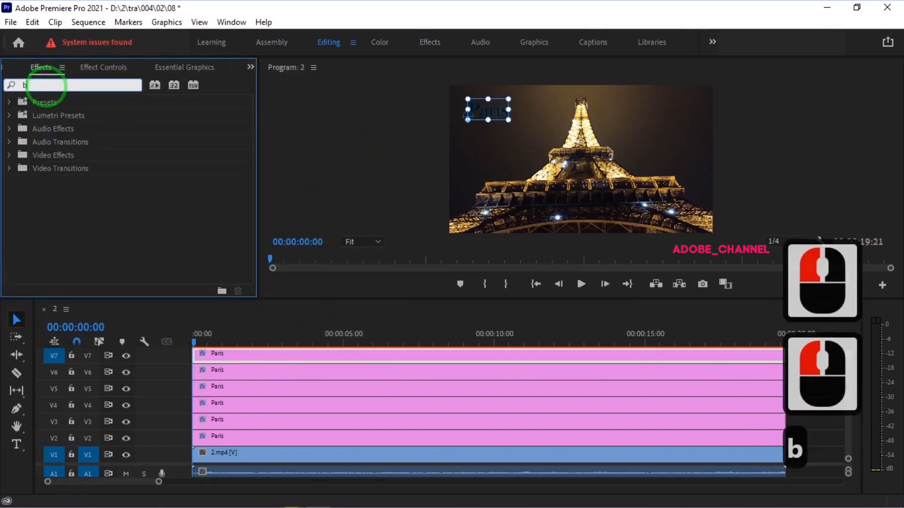
pyautogui.write('evel')
pyautogui.moveTo(75, 220); pyautogui.dragTo(254, 357)
# Step: Find the Linear Wipe effect and apply it to the Paris titles on tracks V6 and V2
pyautogui.moveTo(71, 69); pyautogui.dragTo(37, 81)
pyautogui.click(10, 85)
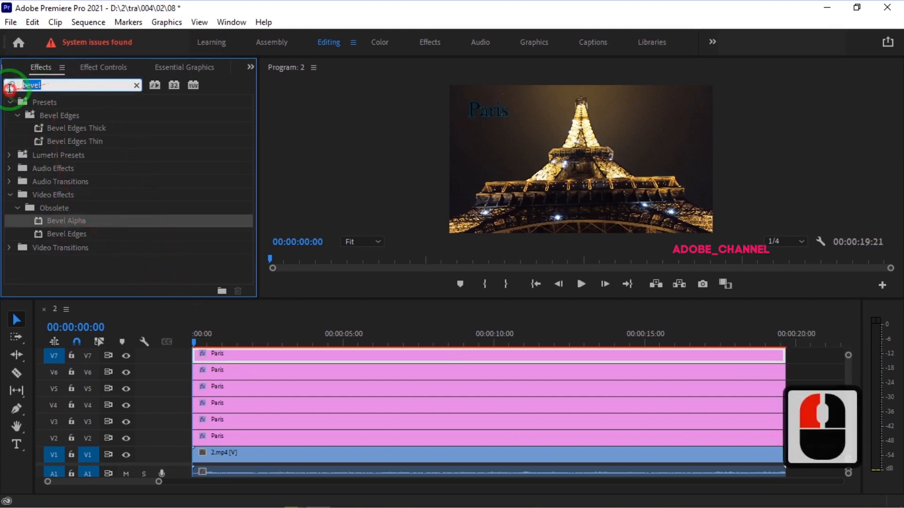
pyautogui.write('linear')
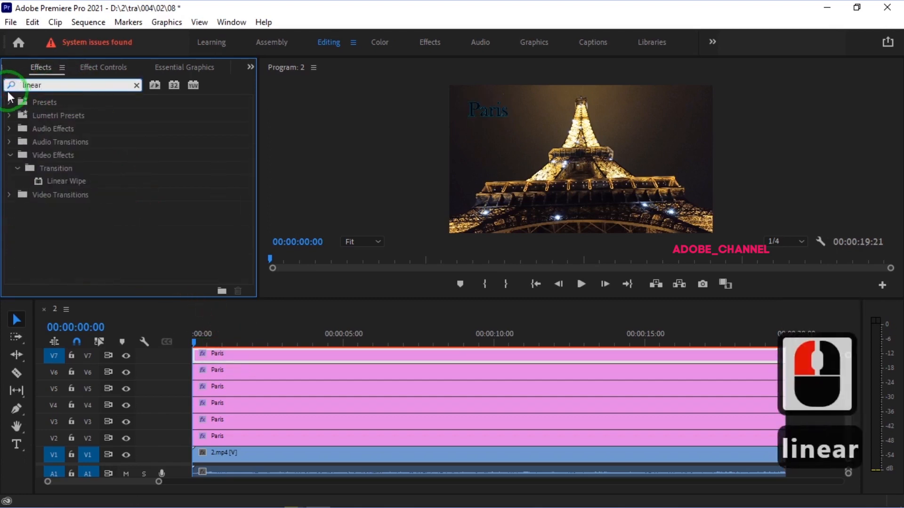
pyautogui.moveTo(75, 182); pyautogui.dragTo(81, 193)
pyautogui.moveTo(187, 284); pyautogui.dragTo(232, 370)
pyautogui.click(60, 184)
pyautogui.moveTo(183, 385); pyautogui.dragTo(220, 435)
# Step: Find the Vertical Flip effect and apply it to the Paris title on track V2
pyautogui.moveTo(46, 86); pyautogui.dragTo(17, 88)
pyautogui.write('verti')
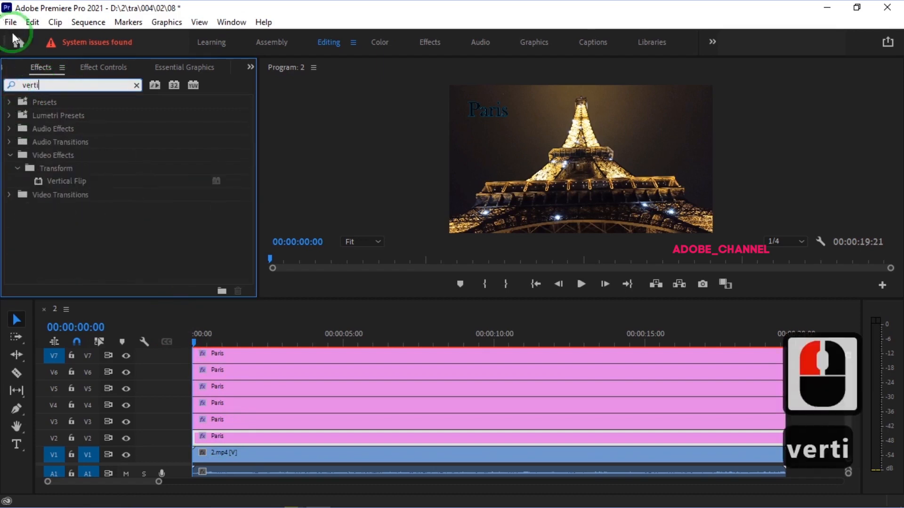
pyautogui.moveTo(69, 183); pyautogui.dragTo(259, 440)
# Step: Apply the Gaussian Blur effect to the four Paris titles on tracks V2 through V5 together
pyautogui.moveTo(802, 437); pyautogui.dragTo(749, 387)
pyautogui.doubleClick(9, 86)
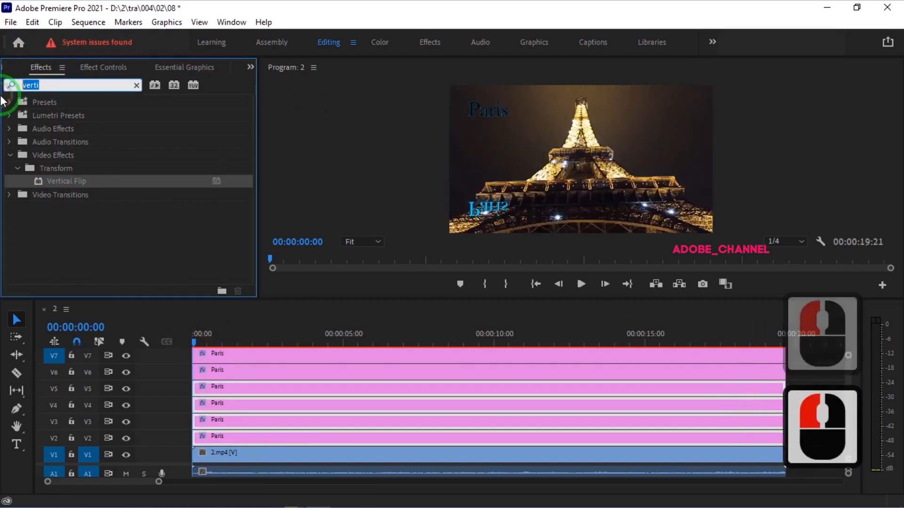
pyautogui.write('gauss')
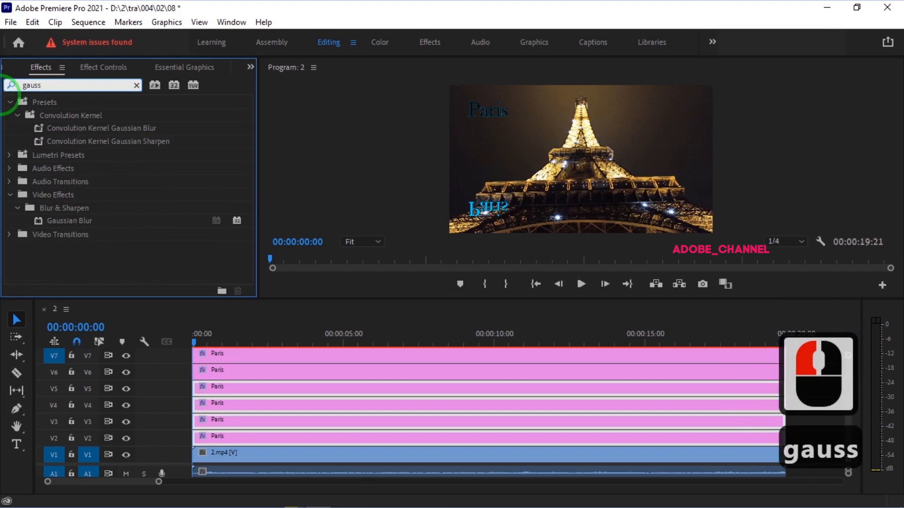
pyautogui.moveTo(106, 220); pyautogui.dragTo(246, 399)
# Step: Hide the output of video tracks V2 through V5
pyautogui.click(126, 438)
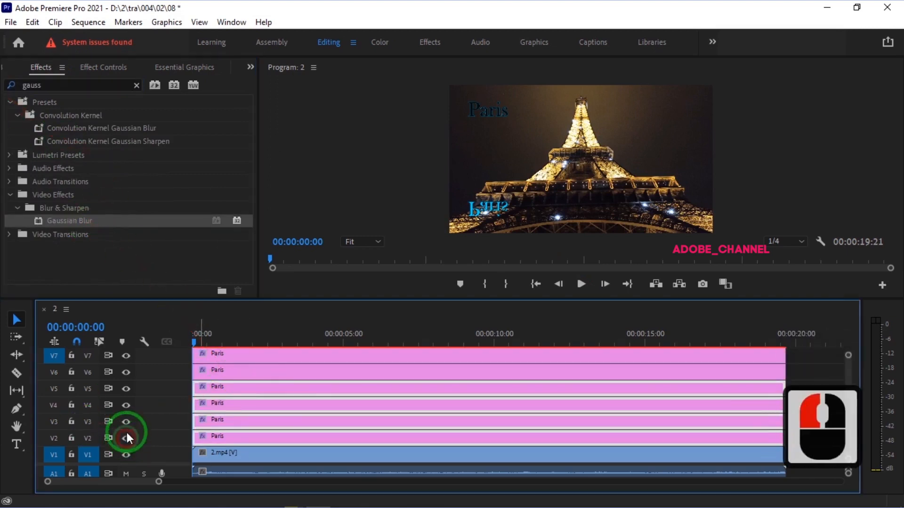
pyautogui.click(126, 397)
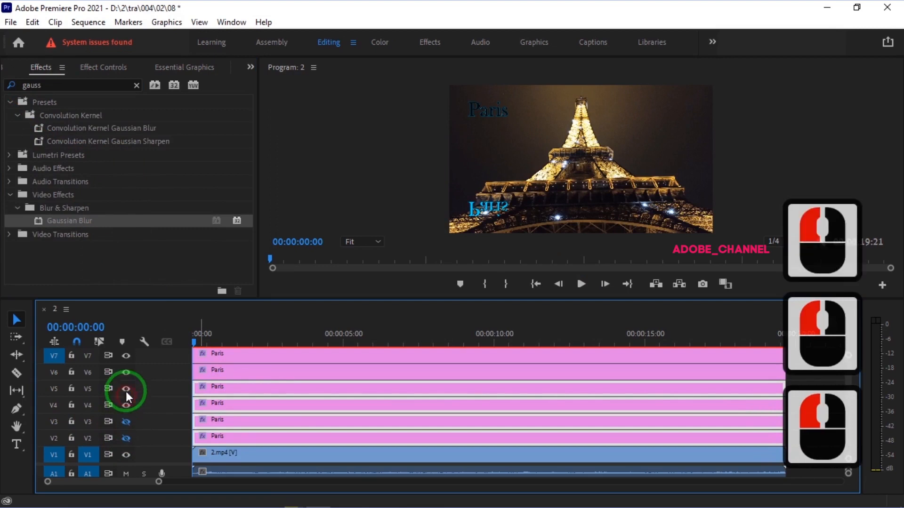
pyautogui.moveTo(125, 388); pyautogui.dragTo(151, 390)
# Step: Set the Bevel Alpha edge thickness of the Paris title on track V7 to 10
pyautogui.click(247, 355)
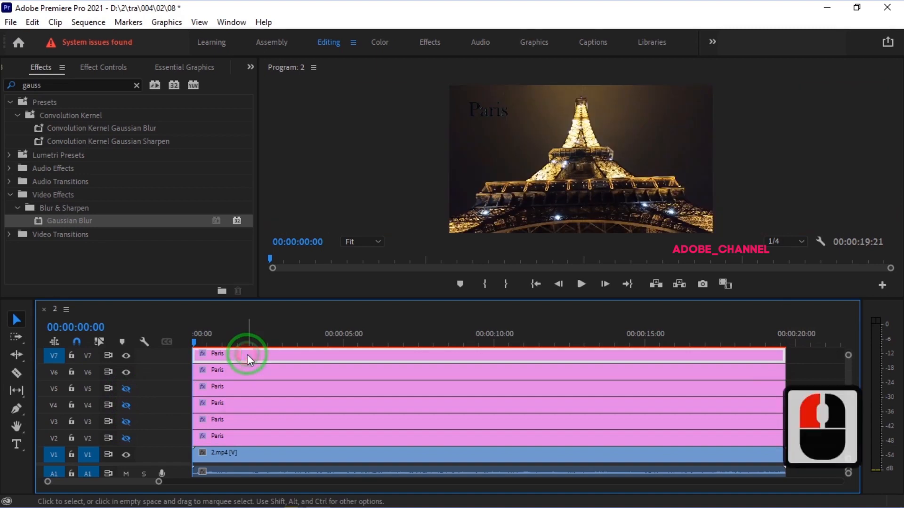
pyautogui.click(100, 67)
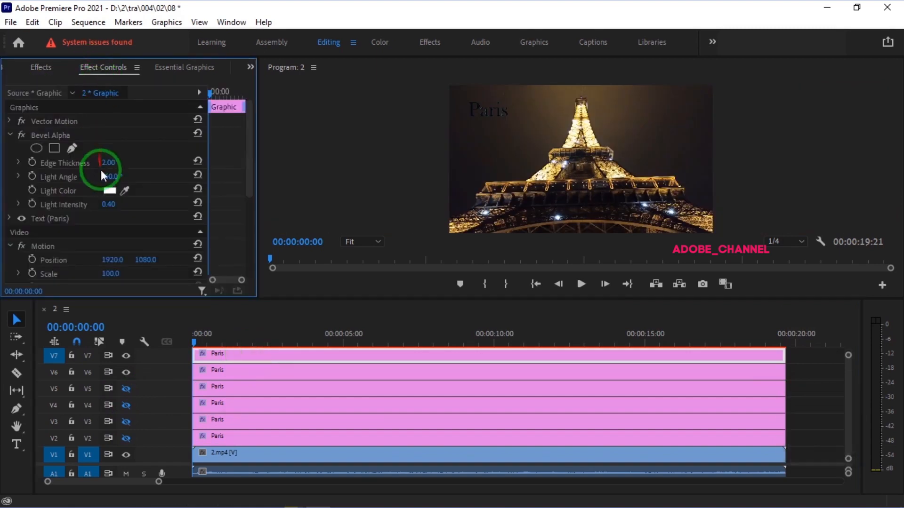
pyautogui.click(120, 162)
pyautogui.write('10')
pyautogui.press('Return')
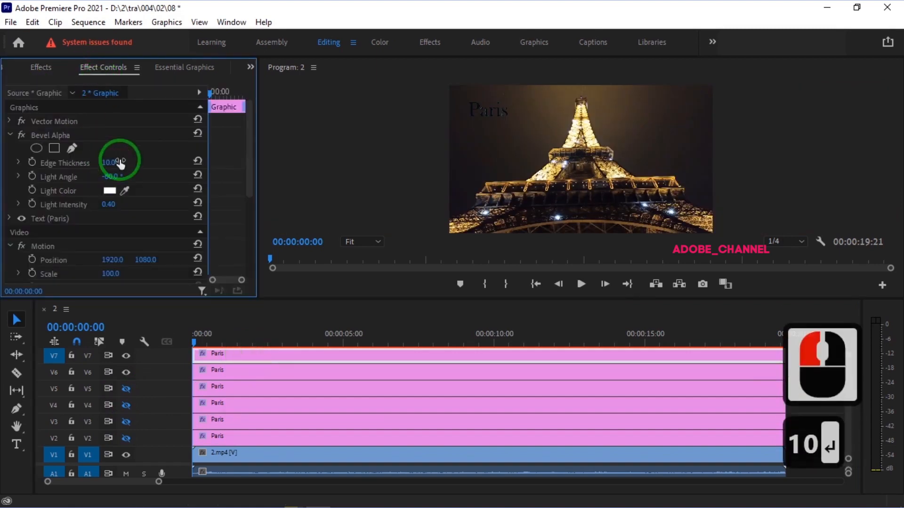
# Step: Set the Bevel Alpha light intensity to 0.7 and light angle to 150° on the V7 Paris title
pyautogui.click(116, 204)
pyautogui.write('0.7')
pyautogui.press('Return')
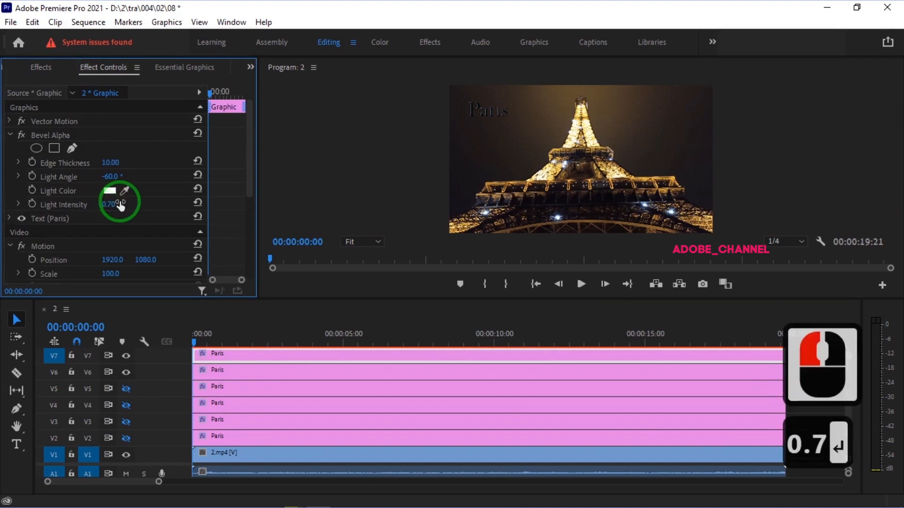
pyautogui.click(110, 176)
pyautogui.write('150')
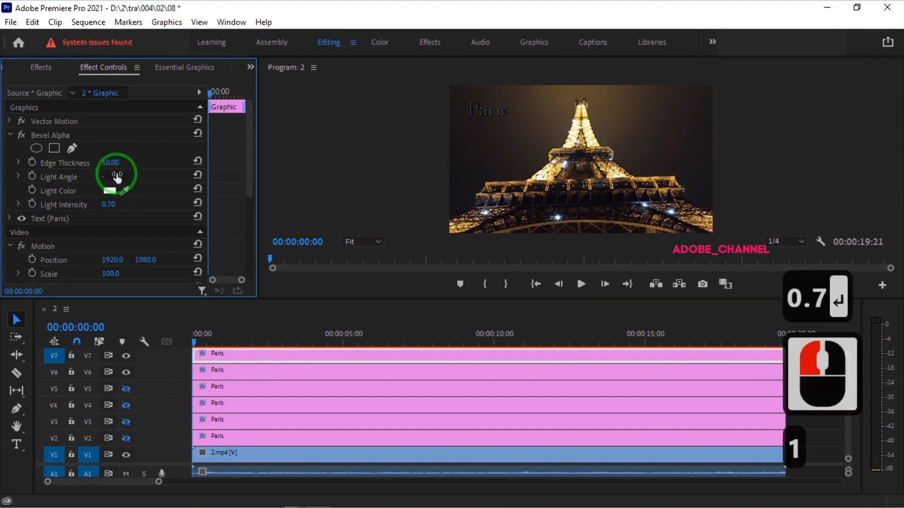
pyautogui.press('Return')
# Step: Set the V7 Paris title's opacity blend mode to Screen
pyautogui.moveTo(249, 168); pyautogui.dragTo(249, 270)
pyautogui.click(166, 246)
pyautogui.click(149, 384)
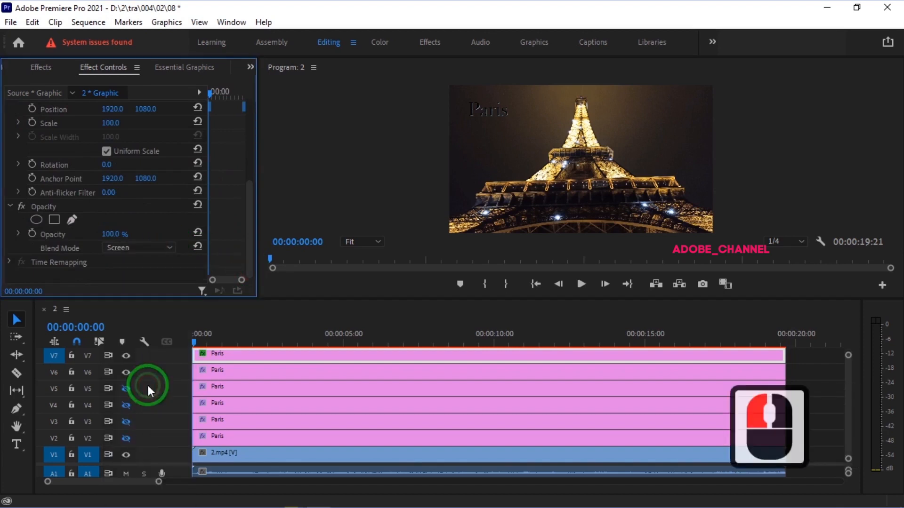
# Step: Set the V6 Paris title's Linear Wipe to a 0° wipe angle, 50% transition completion and 2150 feather
pyautogui.click(244, 370)
pyautogui.click(113, 176)
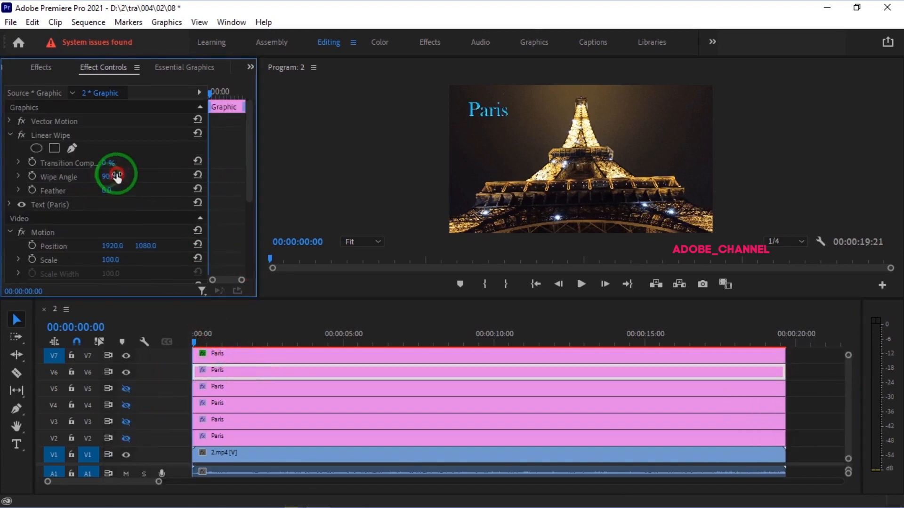
pyautogui.write('0')
pyautogui.press('Return')
pyautogui.click(108, 164)
pyautogui.write('50')
pyautogui.press('Return')
pyautogui.click(112, 190)
pyautogui.write('2150')
pyautogui.press('Return')
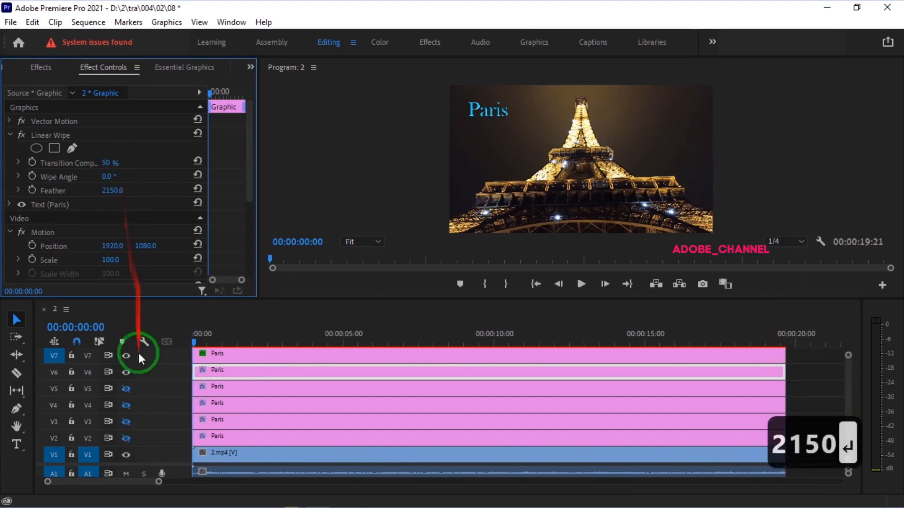
# Step: Turn the output of video tracks V5, V4 and V3 back on
pyautogui.click(127, 389)
pyautogui.click(127, 405)
pyautogui.click(128, 421)
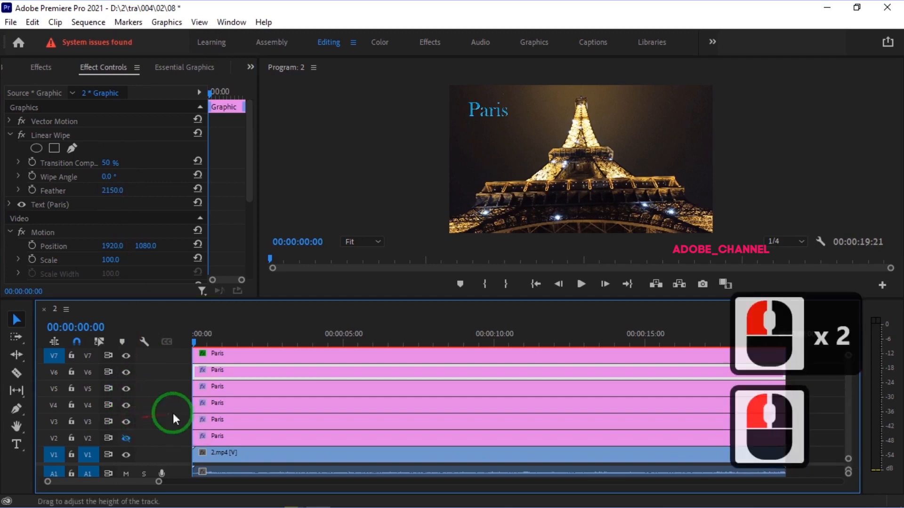
# Step: Set the stroke width of the Paris text on track V5 to 10
pyautogui.click(251, 384)
pyautogui.click(175, 67)
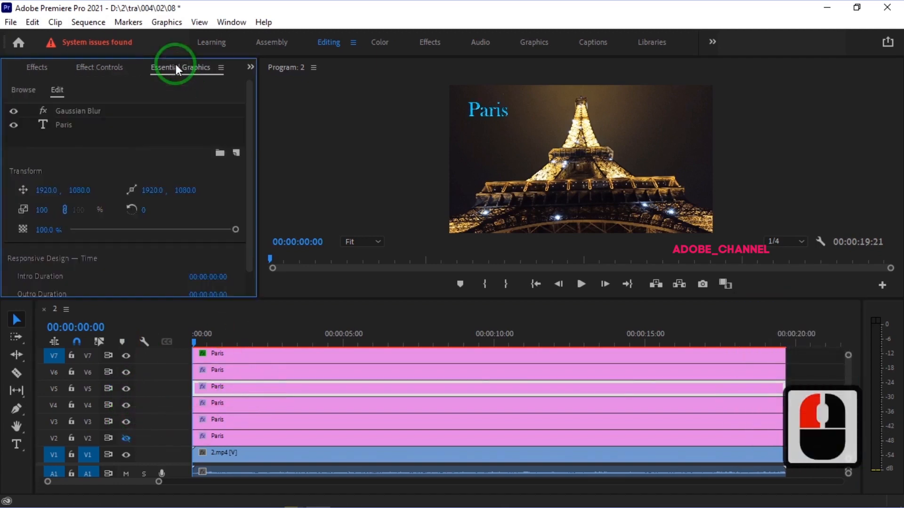
pyautogui.click(69, 123)
pyautogui.moveTo(251, 150); pyautogui.dragTo(238, 257)
pyautogui.click(222, 260)
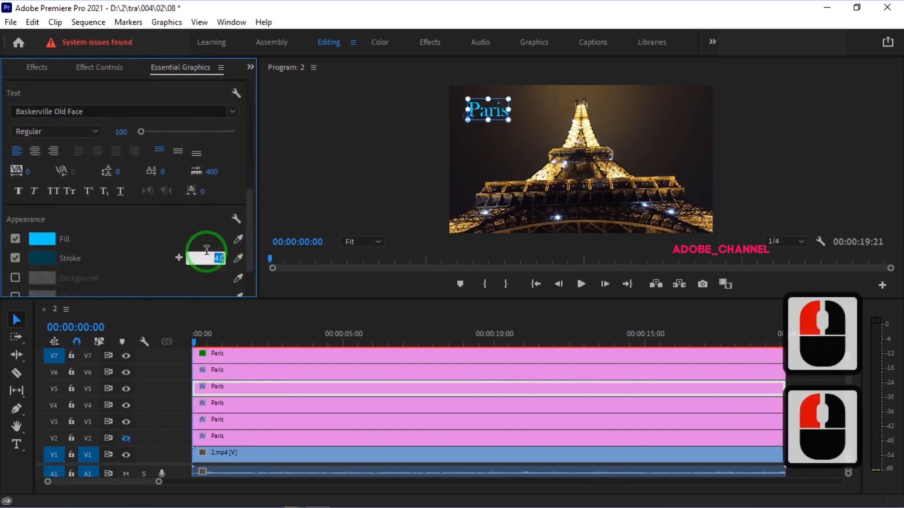
pyautogui.write('10')
pyautogui.press('Return')
# Step: Set the Gaussian Blur blurriness of the V5 Paris title to 190
pyautogui.click(92, 66)
pyautogui.click(111, 161)
pyautogui.write('190')
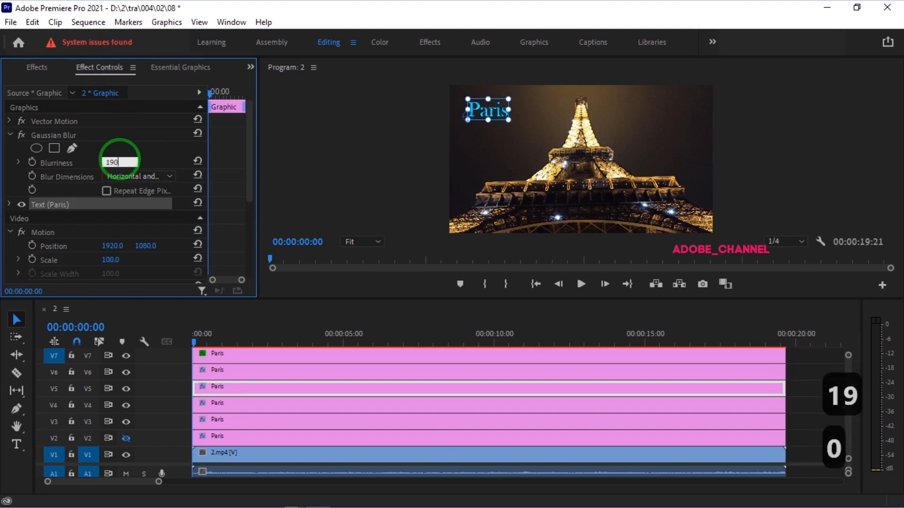
pyautogui.press('Return')
# Step: Set the Gaussian Blur blurriness of the V4 Paris title to 1135
pyautogui.click(230, 403)
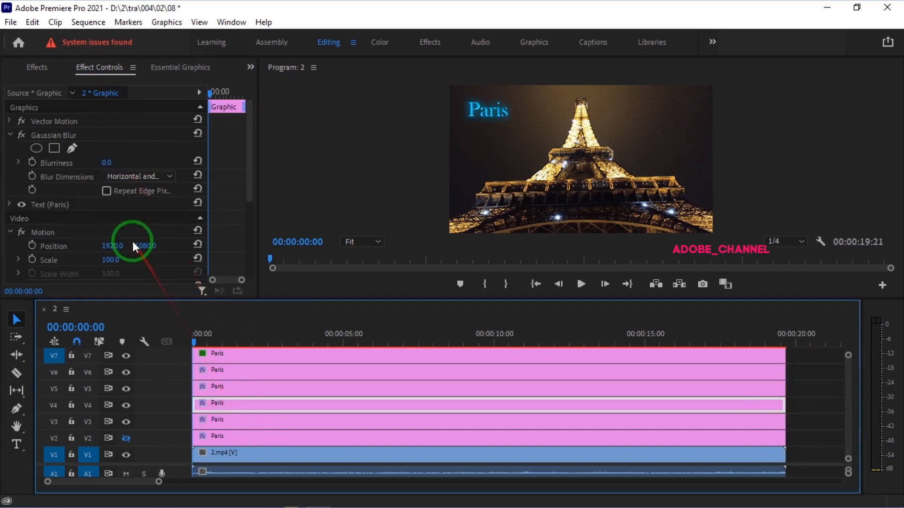
pyautogui.click(119, 161)
pyautogui.write('1135')
pyautogui.press('Return')
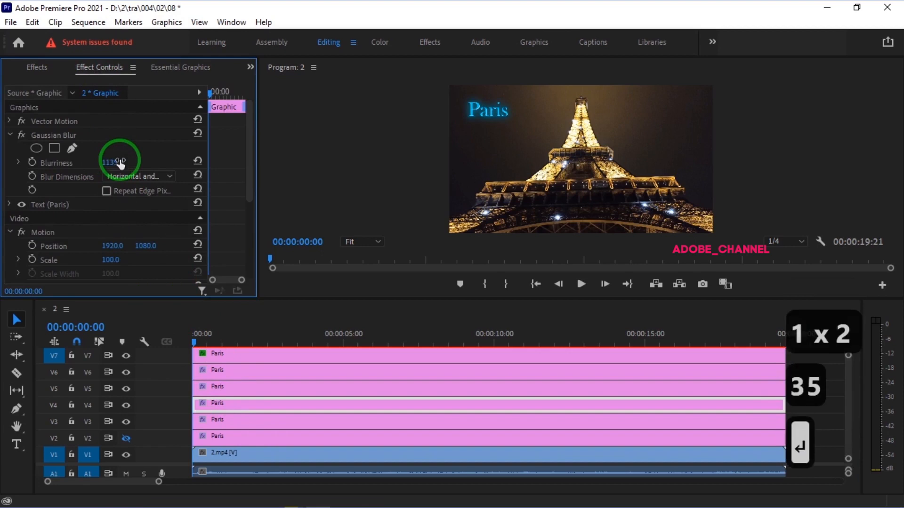
# Step: Set the Gaussian Blur blurriness of the V3 Paris title to 870
pyautogui.click(252, 422)
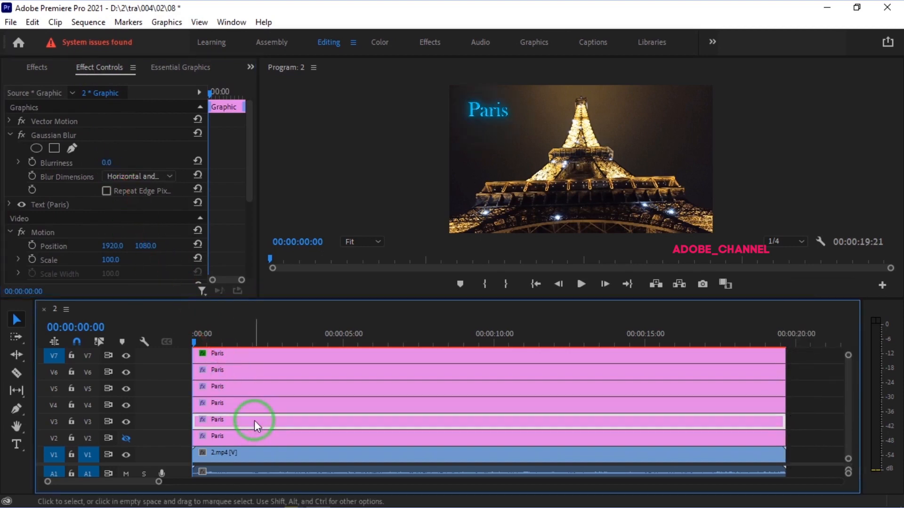
pyautogui.click(107, 163)
pyautogui.write('870')
pyautogui.press('Return')
# Step: Set the stroke width of the Paris text on track V3 to 1
pyautogui.click(172, 69)
pyautogui.click(71, 124)
pyautogui.moveTo(250, 150); pyautogui.dragTo(248, 278)
pyautogui.click(206, 222)
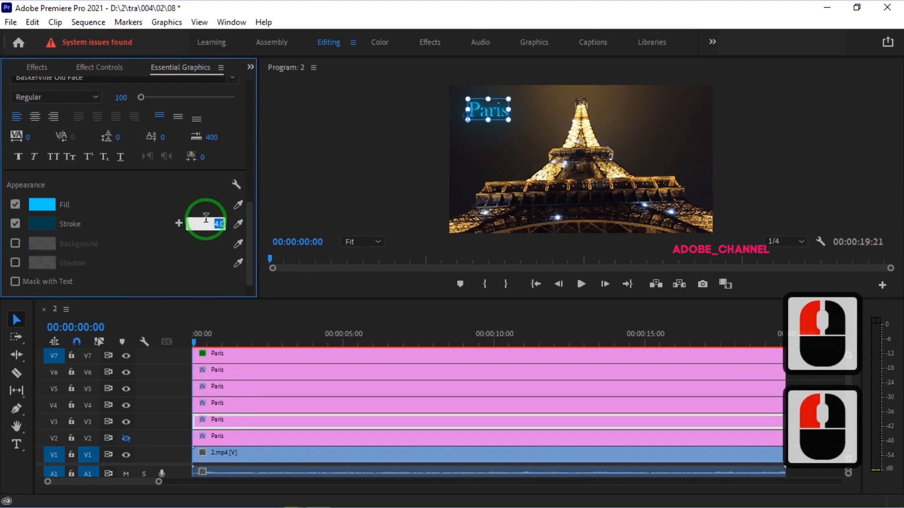
pyautogui.write('1')
pyautogui.press('Return')
# Step: Show track V2 and move its flipped Paris title to a vertical position of -106, directly beneath the upright title
pyautogui.click(126, 438)
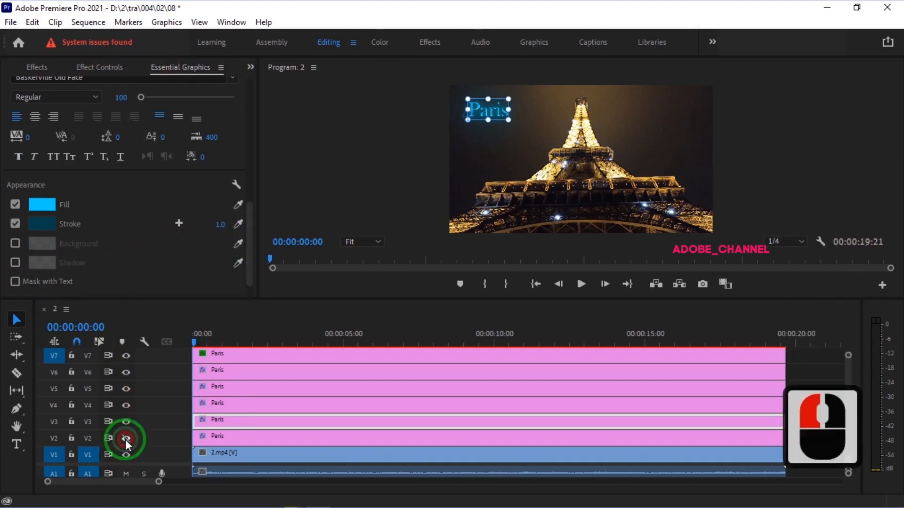
pyautogui.click(235, 437)
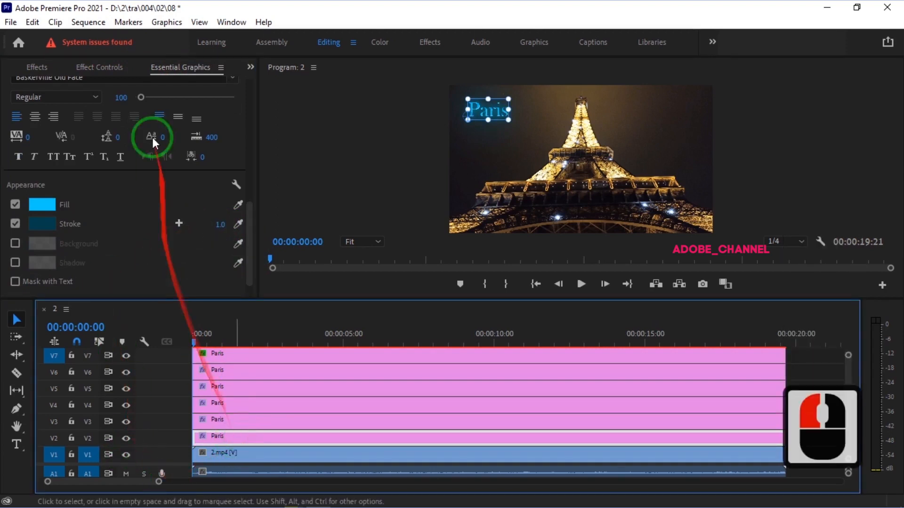
pyautogui.click(97, 64)
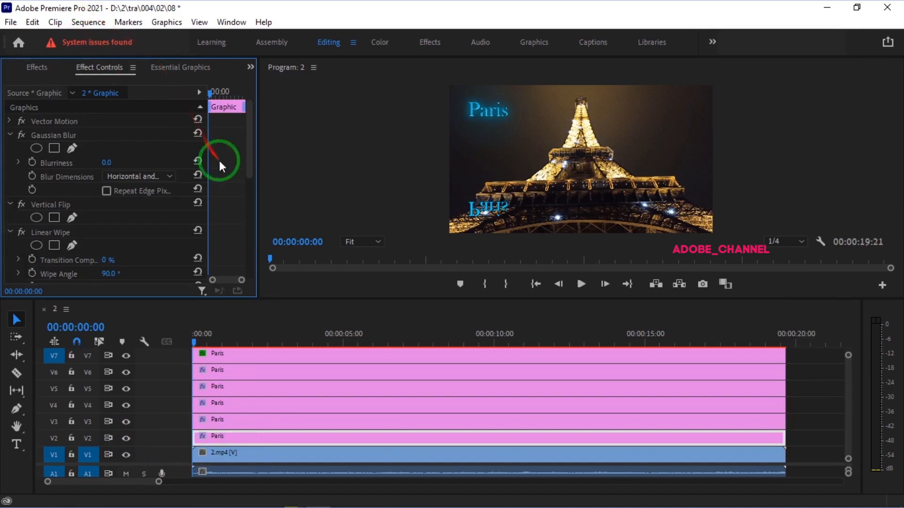
pyautogui.moveTo(251, 152); pyautogui.dragTo(236, 222)
pyautogui.click(145, 178)
pyautogui.moveTo(139, 177); pyautogui.dragTo(92, 161)
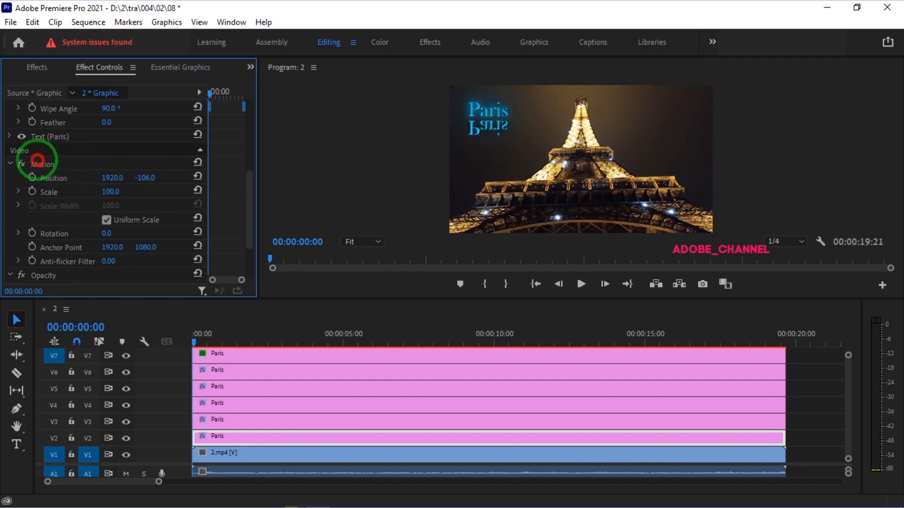
# Step: Move Linear Wipe above the V2 title's other effects and set its wipe angle to 0°, transition completion to 16% and feather to 600
pyautogui.moveTo(248, 199); pyautogui.dragTo(238, 127)
pyautogui.moveTo(43, 163); pyautogui.dragTo(50, 120)
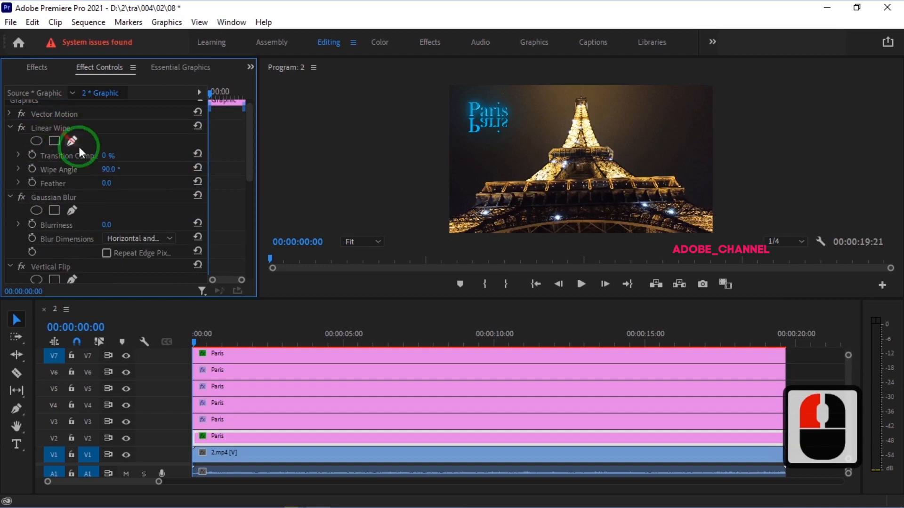
pyautogui.click(111, 169)
pyautogui.write('0')
pyautogui.press('Return')
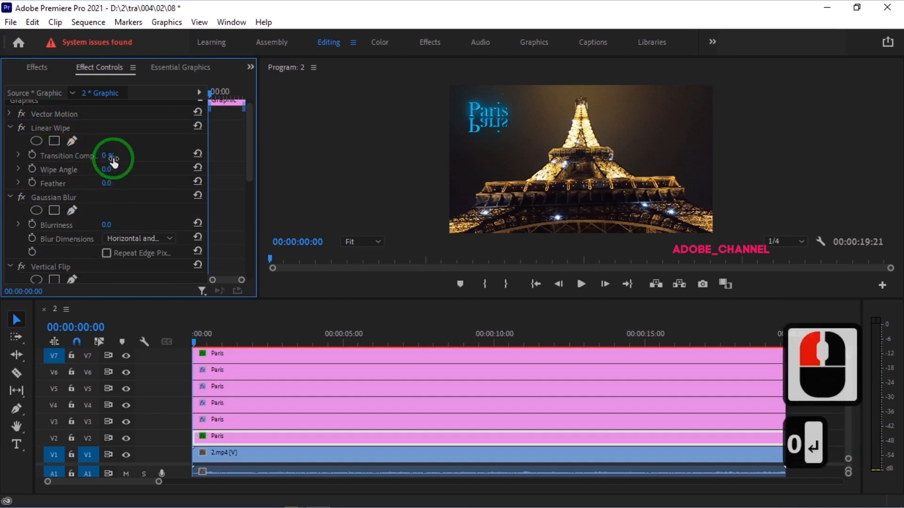
pyautogui.click(120, 155)
pyautogui.write('16')
pyautogui.press('Return')
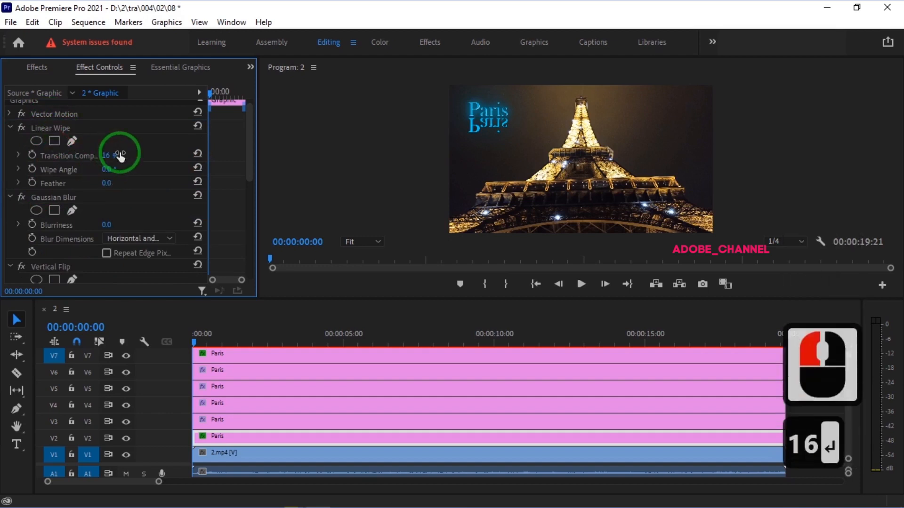
pyautogui.click(113, 182)
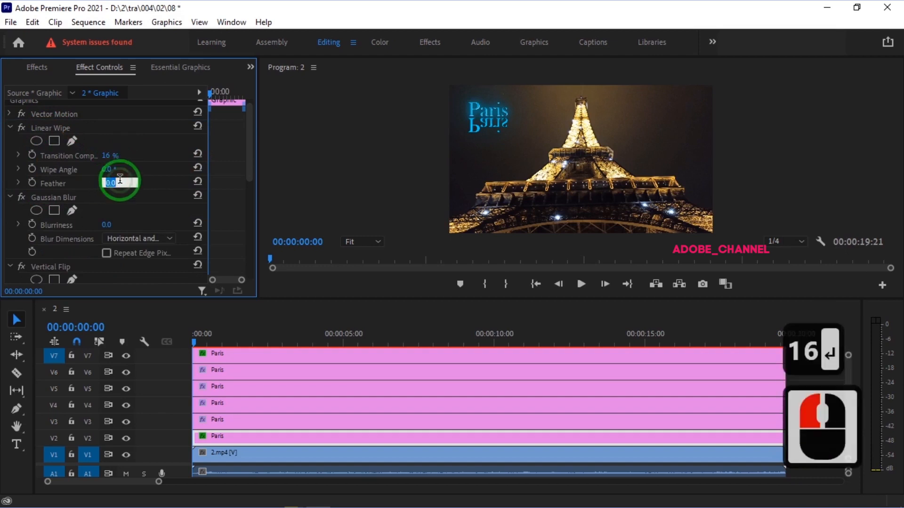
pyautogui.write('600')
pyautogui.press('Return')
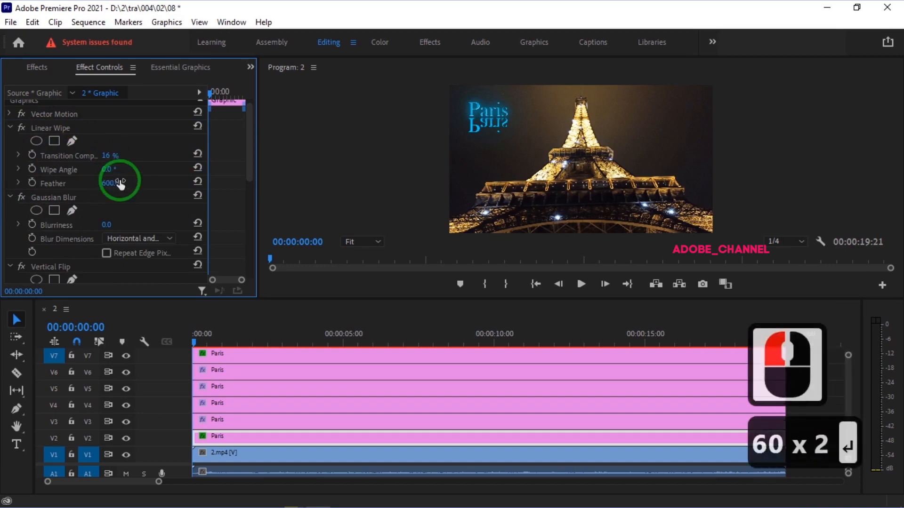
# Step: Set the Gaussian Blur blurriness of the V2 Paris title to 110
pyautogui.click(119, 223)
pyautogui.write('110')
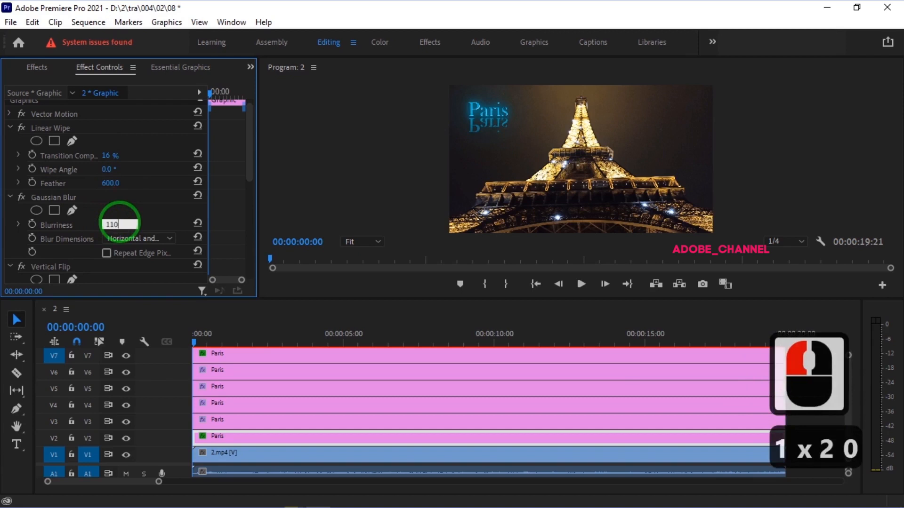
pyautogui.press('Return')
# Step: Nest the Paris titles on tracks V2 through V6 as Nested Sequence 01 and move the V7 title down to track V3
pyautogui.moveTo(808, 375); pyautogui.dragTo(322, 443)
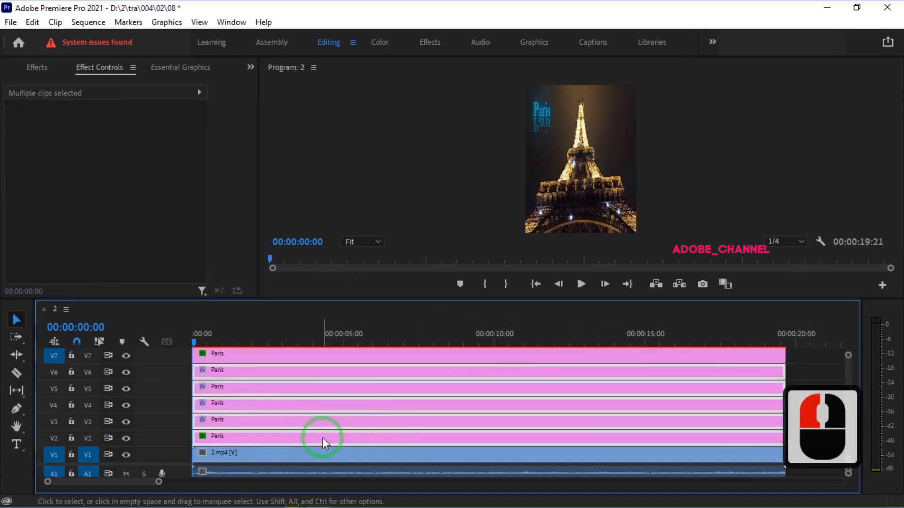
pyautogui.rightClick(408, 412)
pyautogui.click(437, 330)
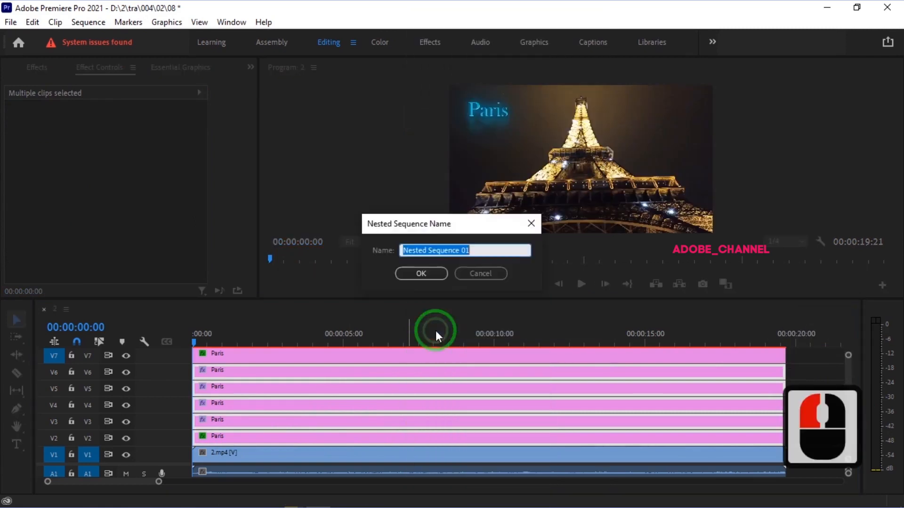
pyautogui.click(426, 274)
pyautogui.moveTo(451, 356); pyautogui.dragTo(451, 419)
# Step: Cut the nested sequence on track V2 at 00:00:02:16
pyautogui.moveTo(194, 343); pyautogui.dragTo(269, 347)
pyautogui.click(287, 436)
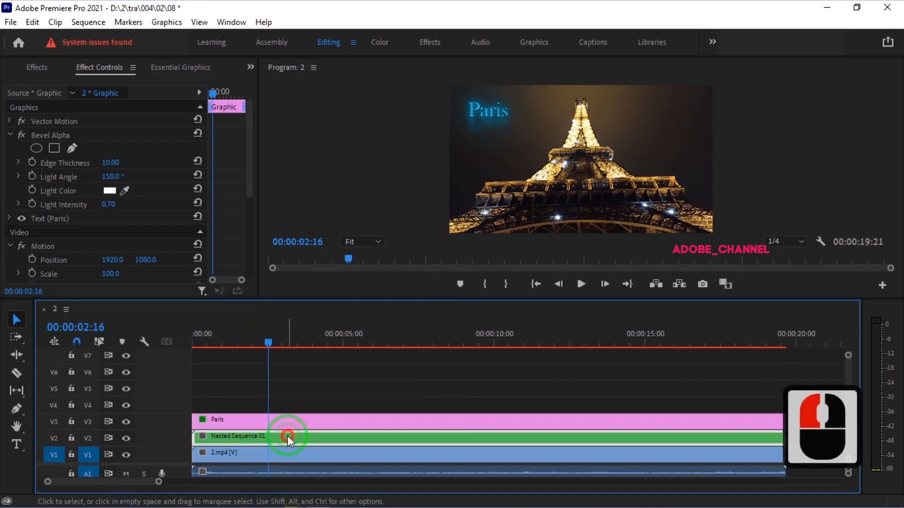
pyautogui.hotkey('ctrl', 'k')
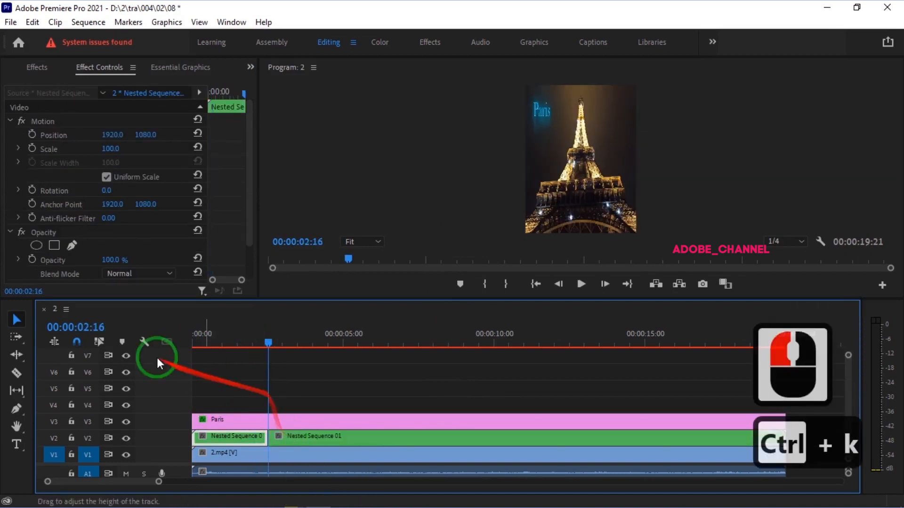
# Step: Cut the nested sequence again at 00:00:02:20 and delete the short segment between the two cuts
pyautogui.click(83, 332)
pyautogui.write('220')
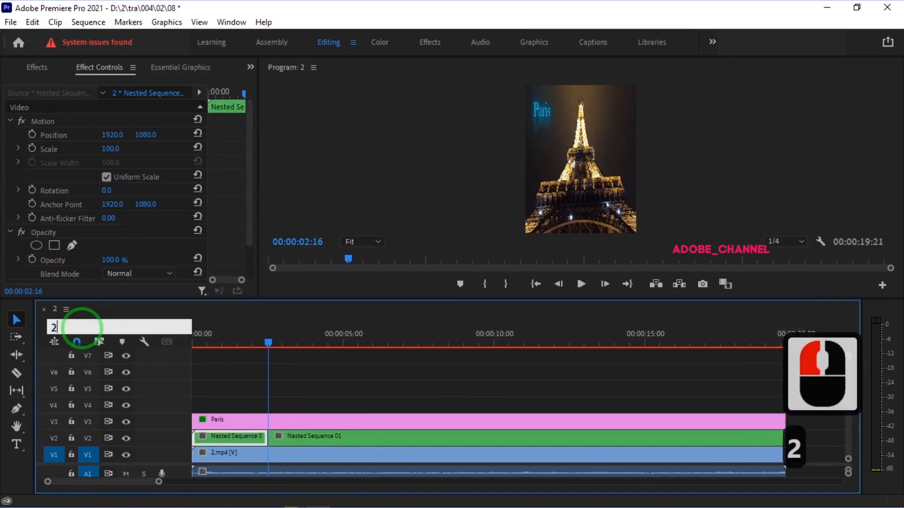
pyautogui.press('Return')
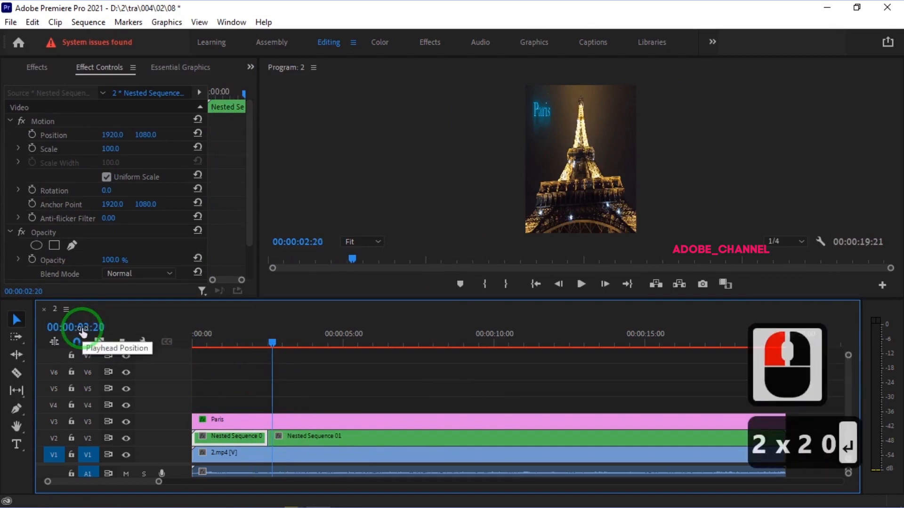
pyautogui.click(279, 437)
pyautogui.hotkey('ctrl', 'k')
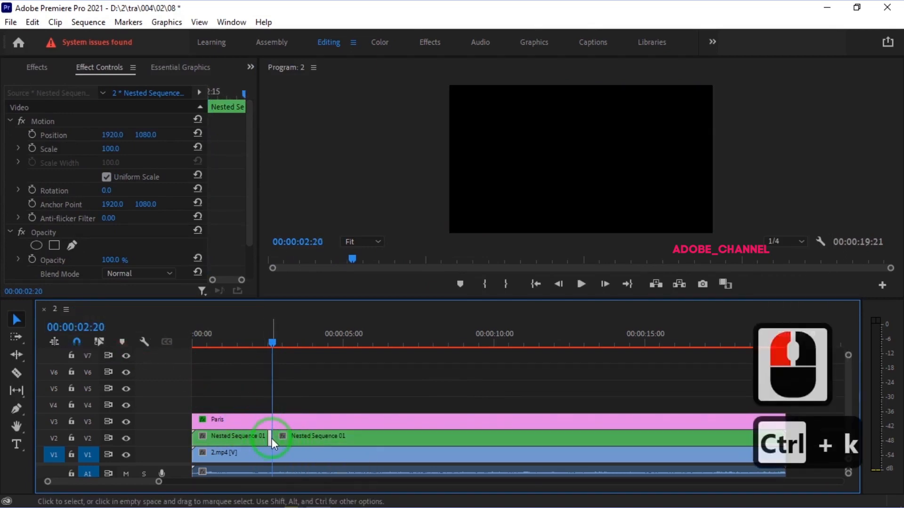
pyautogui.press('Delete')
# Step: Cut the remaining nested sequence on track V2 at 00:00:06:16
pyautogui.moveTo(268, 339); pyautogui.dragTo(388, 360)
pyautogui.click(409, 439)
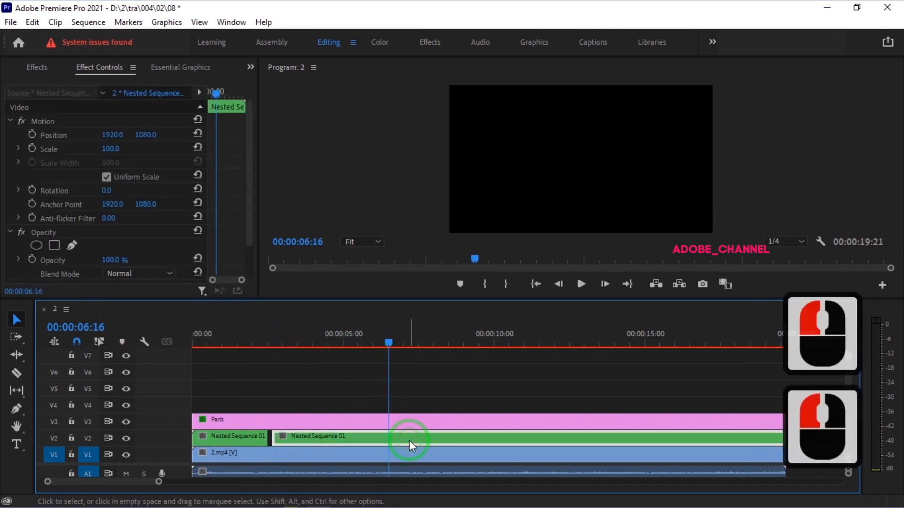
pyautogui.hotkey('ctrl', 'k')
# Step: Cut the nested sequence on track V2 at 00:00:06:22 and delete the short segment between 00:00:06:16 and this cut
pyautogui.click(389, 344)
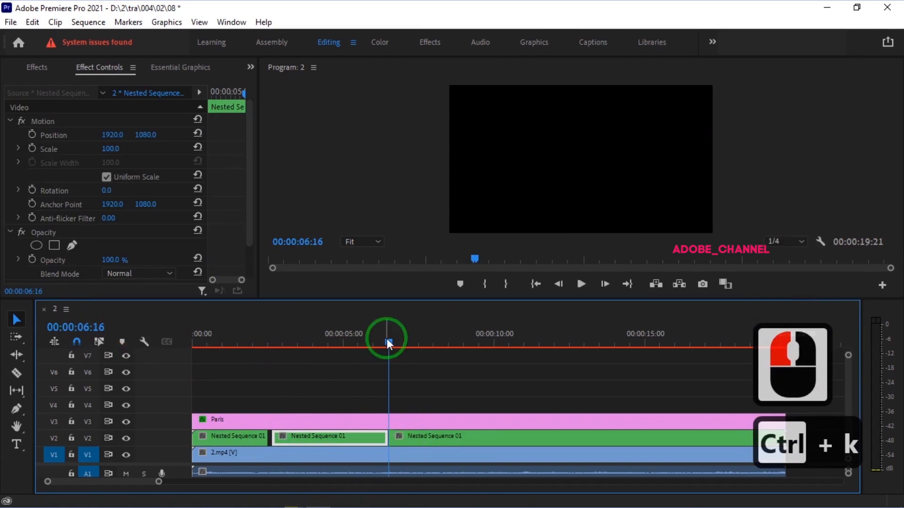
pyautogui.click(75, 327)
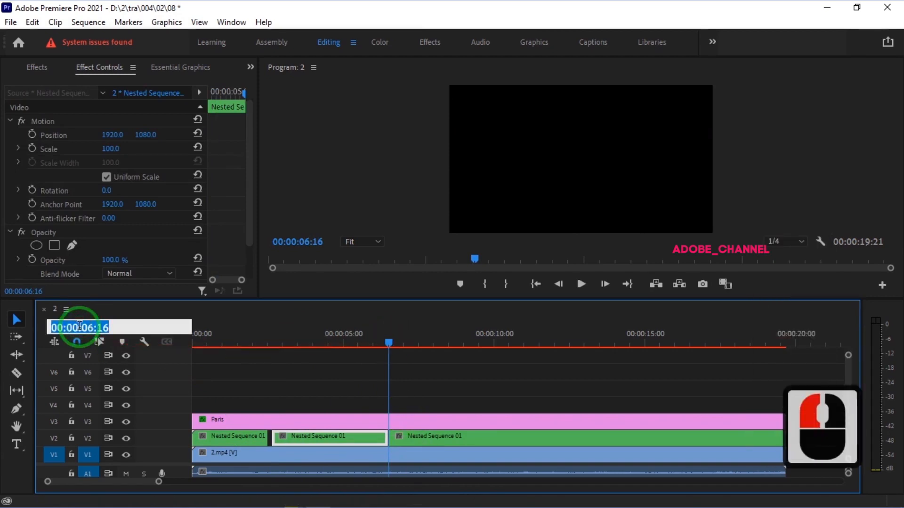
pyautogui.write('6:22')
pyautogui.press('Return')
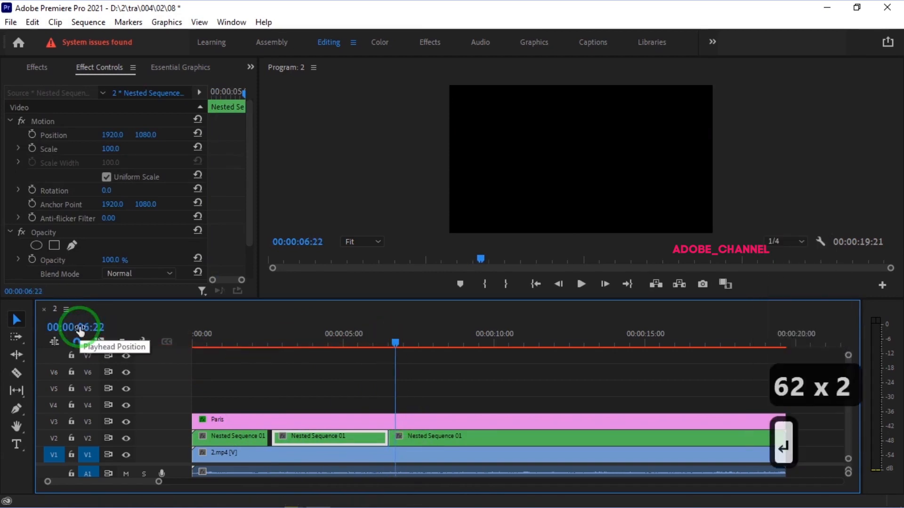
pyautogui.click(453, 439)
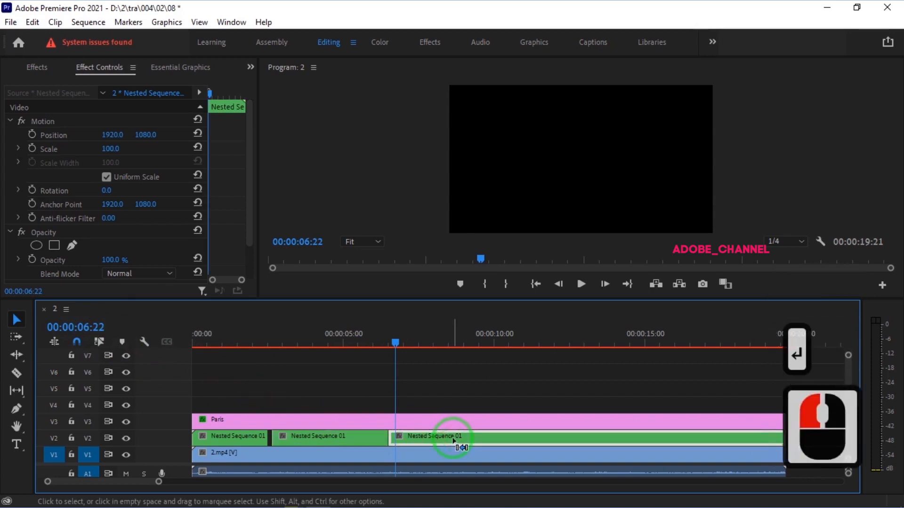
pyautogui.hotkey('ctrl', 'k')
pyautogui.click(393, 438)
pyautogui.press('Delete')
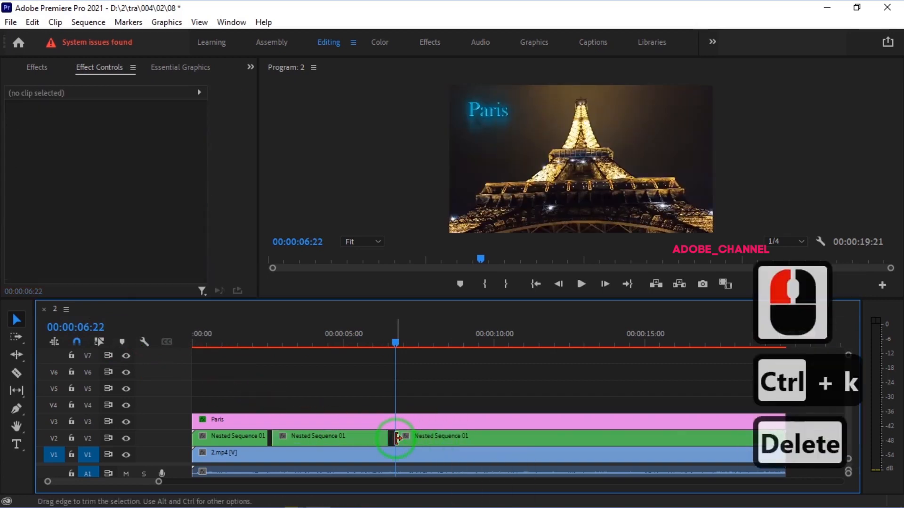
# Step: Cut the last nested segment on track V2 at 00:00:09:16 and 00:00:09:20, then delete the short piece between the cuts
pyautogui.click(480, 351)
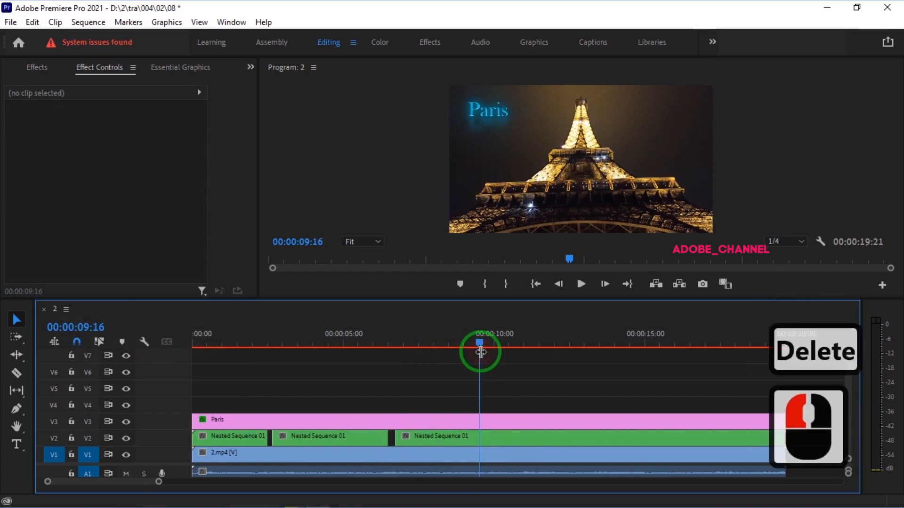
pyautogui.click(507, 437)
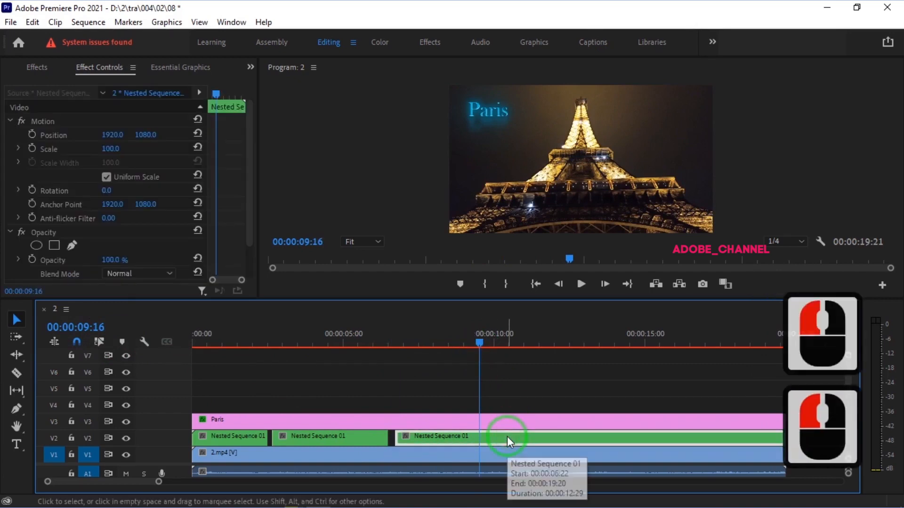
pyautogui.hotkey('ctrl', 'k')
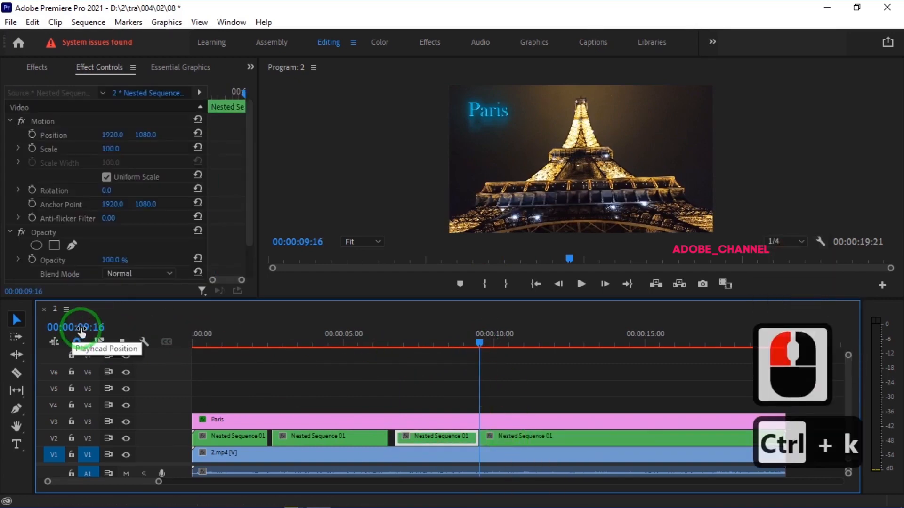
pyautogui.click(81, 327)
pyautogui.write('920')
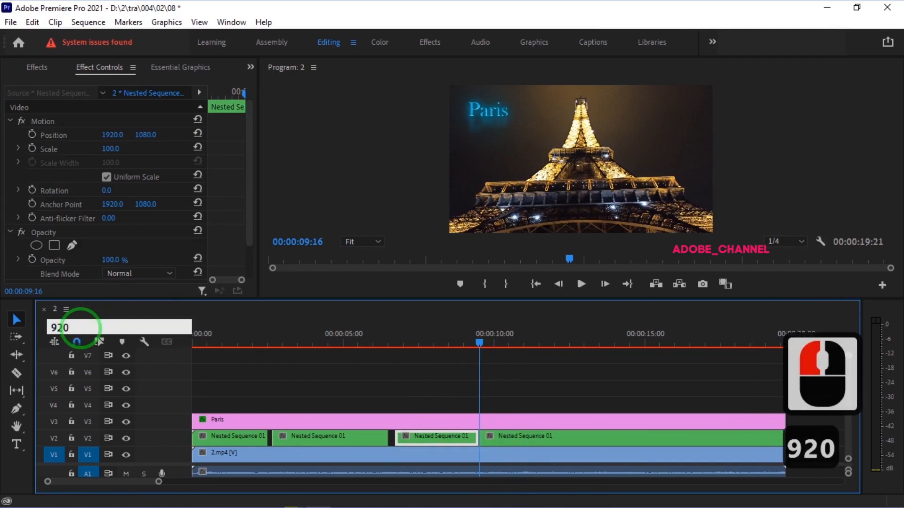
pyautogui.press('Return')
pyautogui.click(531, 436)
pyautogui.hotkey('ctrl', 'k')
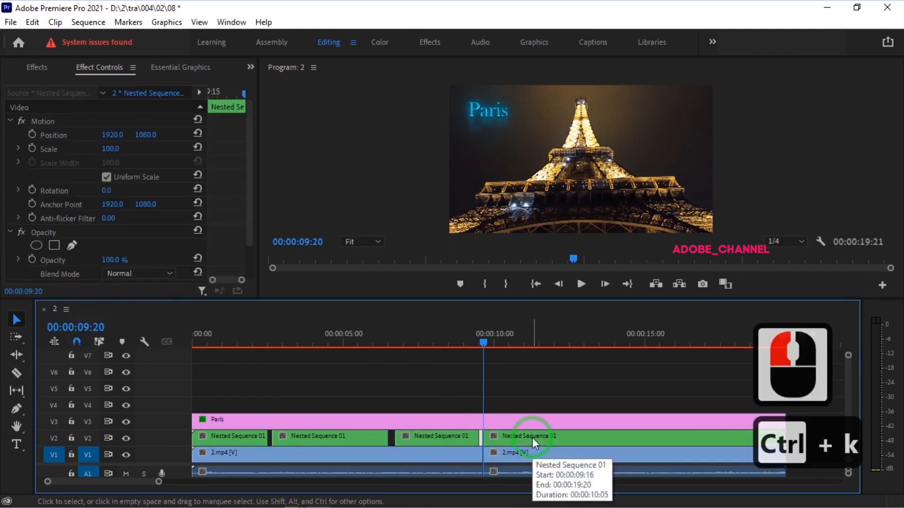
pyautogui.press('Delete')
# Step: Cut the last nested segment on track V2 at 00:00:13:22 and 00:00:14:05 and delete the piece between these cuts
pyautogui.moveTo(484, 344); pyautogui.dragTo(606, 363)
pyautogui.click(621, 433)
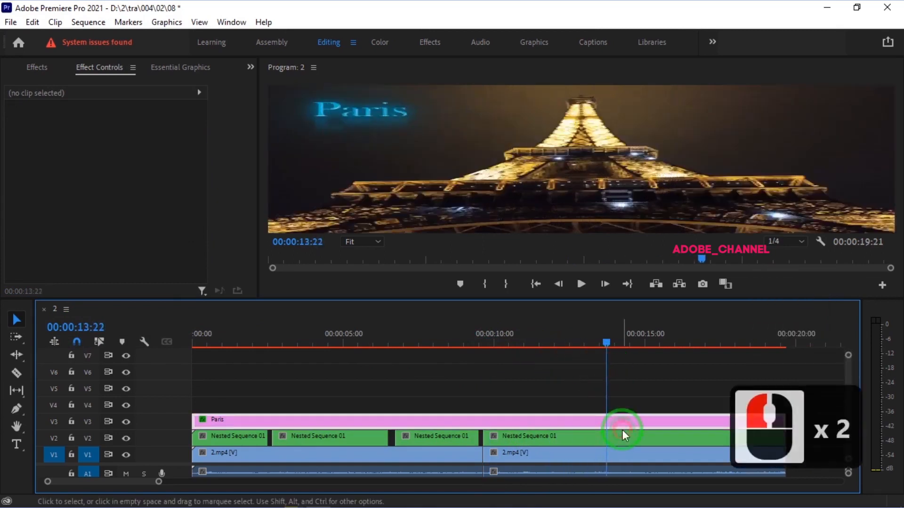
pyautogui.hotkey('ctrl', 'k')
pyautogui.click(606, 343)
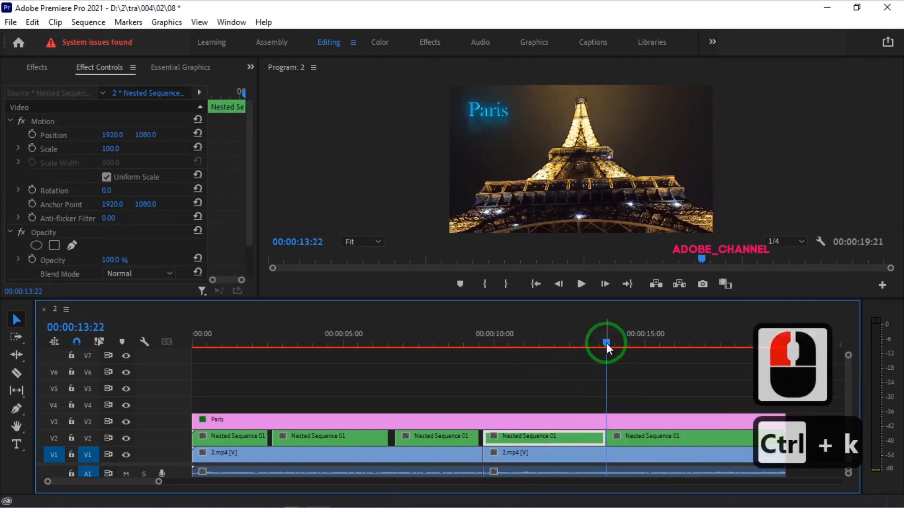
pyautogui.moveTo(607, 343)
pyautogui.mouseDown()
pyautogui.moveTo(630, 348)
pyautogui.moveTo(620, 351)
pyautogui.mouseUp()
pyautogui.click(648, 443)
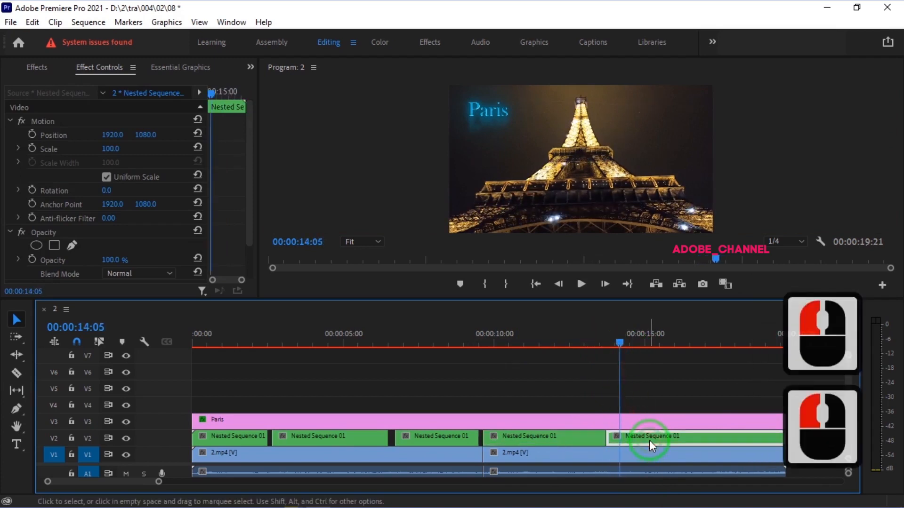
pyautogui.hotkey('ctrl', 'k')
pyautogui.press('Delete')
# Step: Cut the remaining nested segment on track V2 at 00:00:16:02 and 00:00:16:05 and delete the short piece between them
pyautogui.moveTo(624, 341); pyautogui.dragTo(678, 349)
pyautogui.click(695, 437)
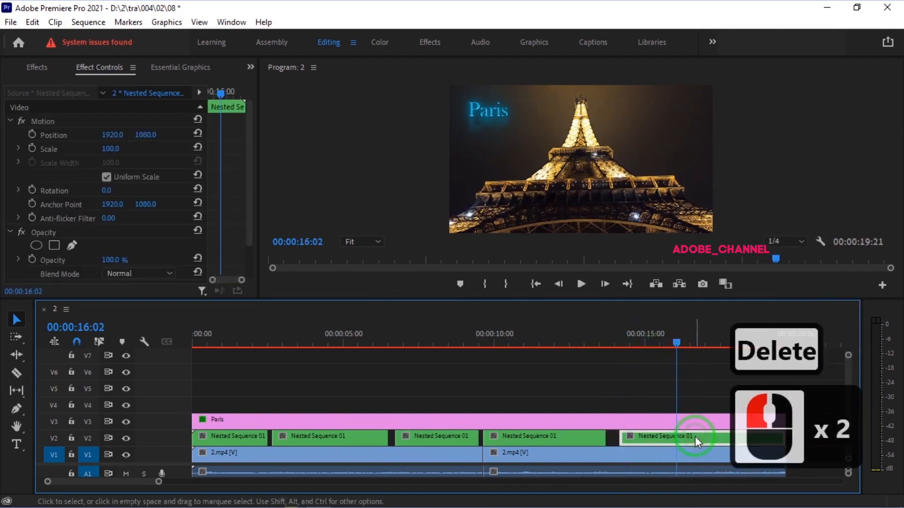
pyautogui.hotkey('ctrl', 'k')
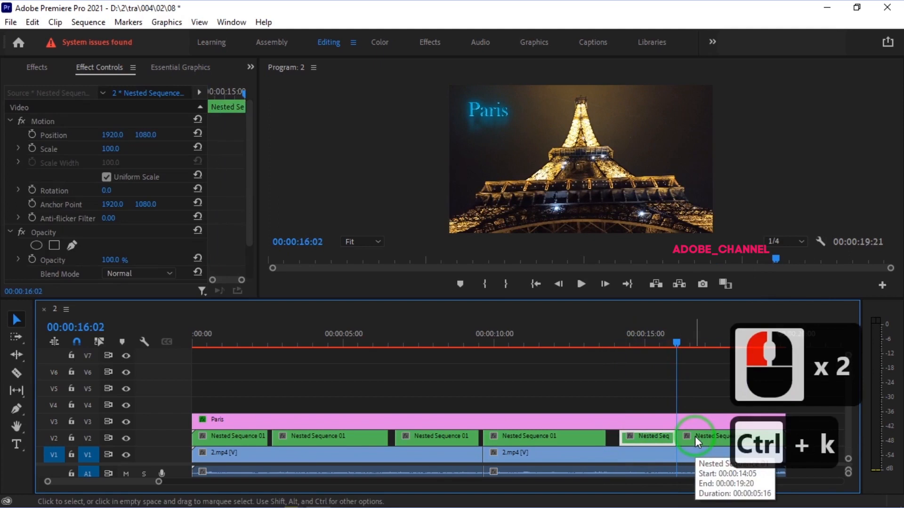
pyautogui.click(91, 328)
pyautogui.write('1605')
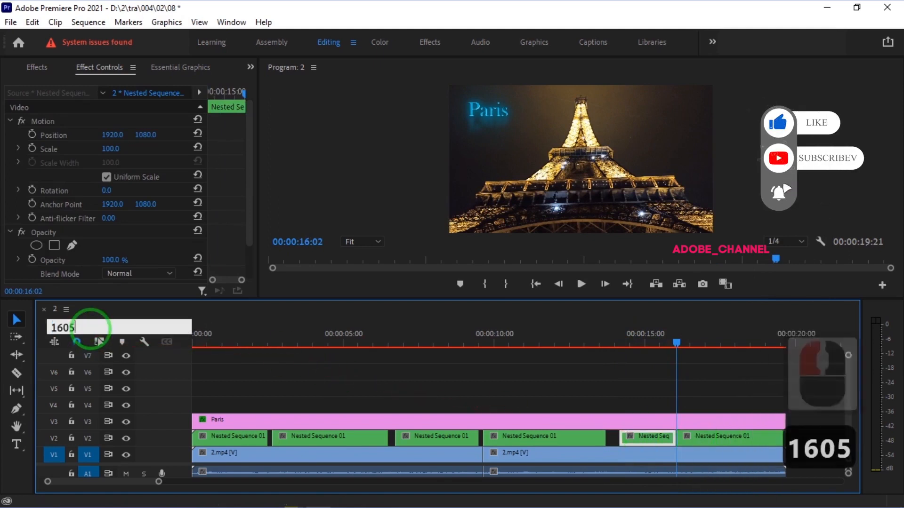
pyautogui.press('Return')
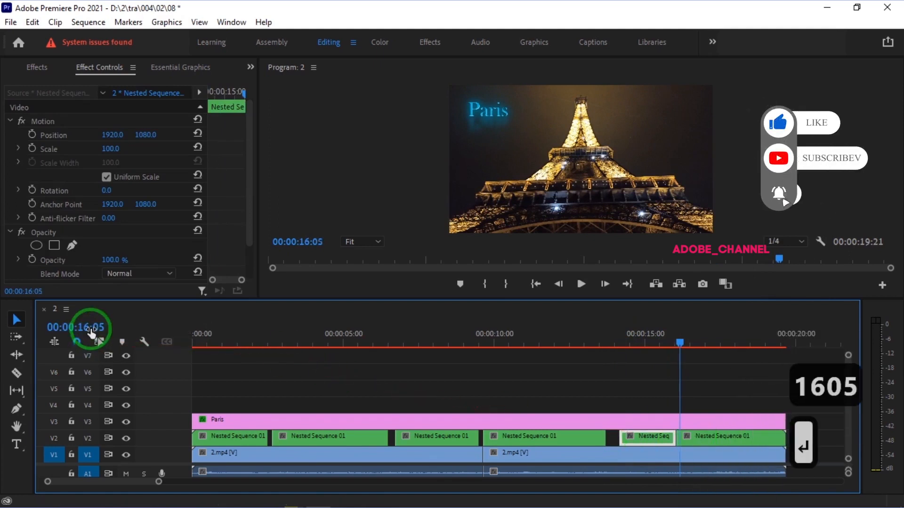
pyautogui.click(708, 438)
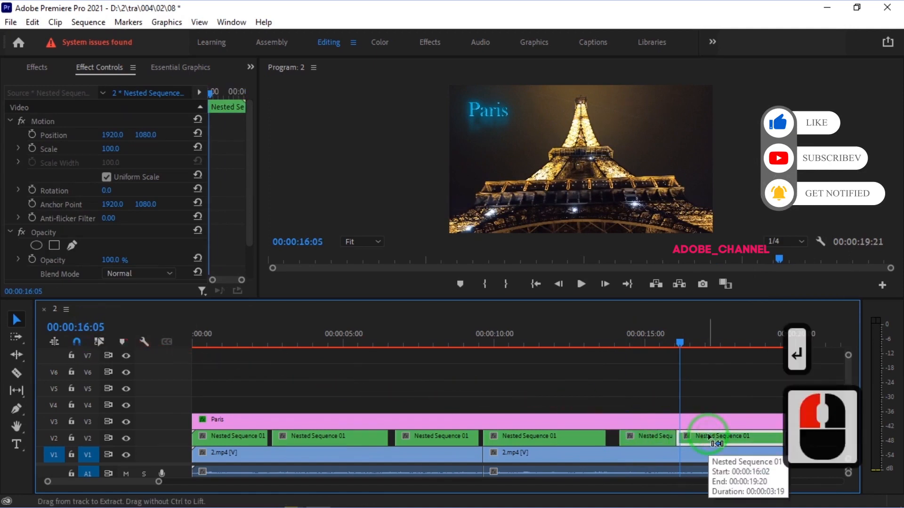
pyautogui.hotkey('ctrl', 'k')
pyautogui.press('Delete')
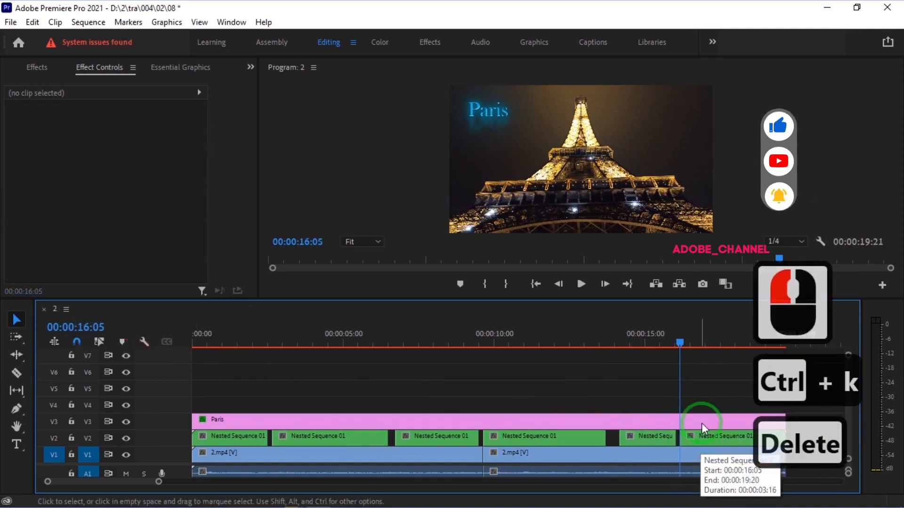
# Step: Return the playhead to the start of the sequence and zoom the timeline out to show all clips
pyautogui.moveTo(679, 342); pyautogui.dragTo(170, 384)
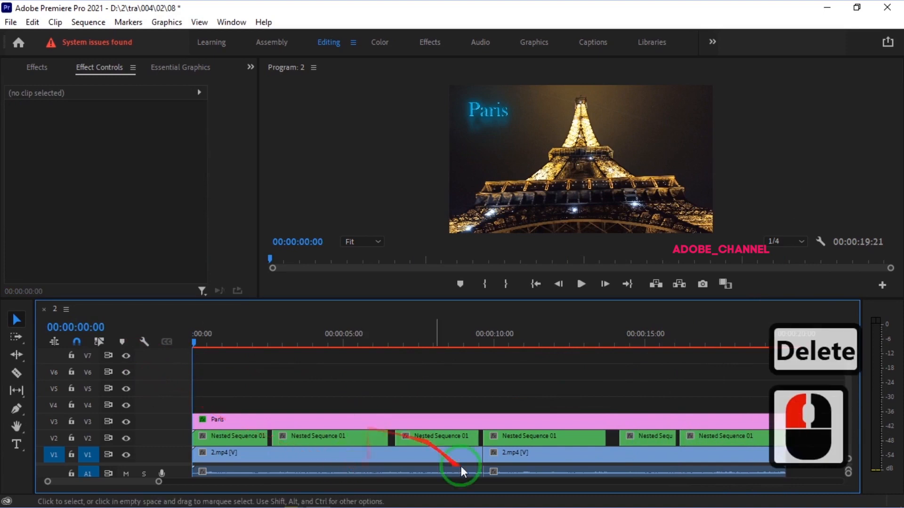
pyautogui.moveTo(160, 481); pyautogui.dragTo(192, 482)
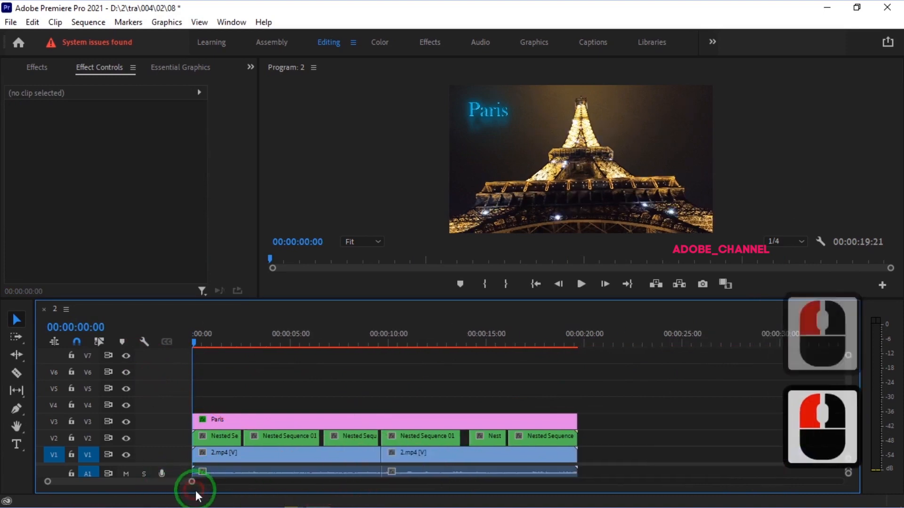